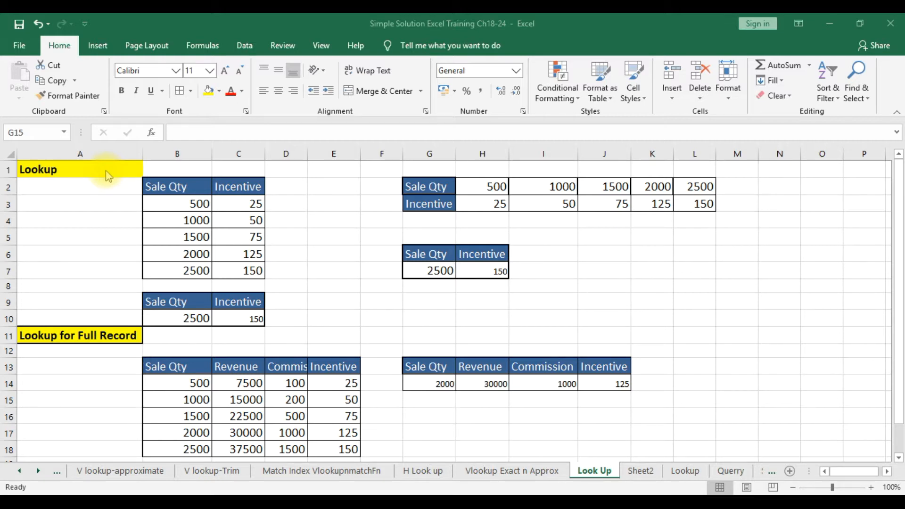
pyautogui.click(351, 287)
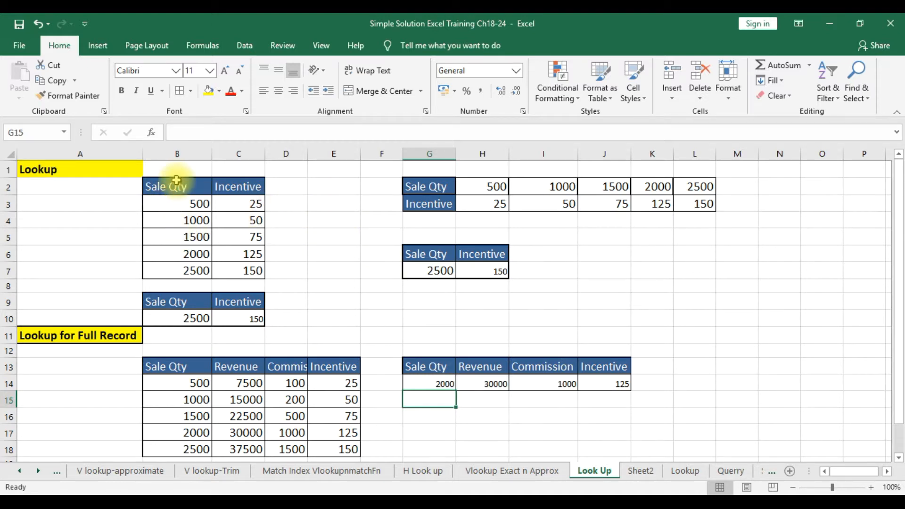
pyautogui.moveTo(174, 184); pyautogui.dragTo(257, 274)
pyautogui.click(349, 225)
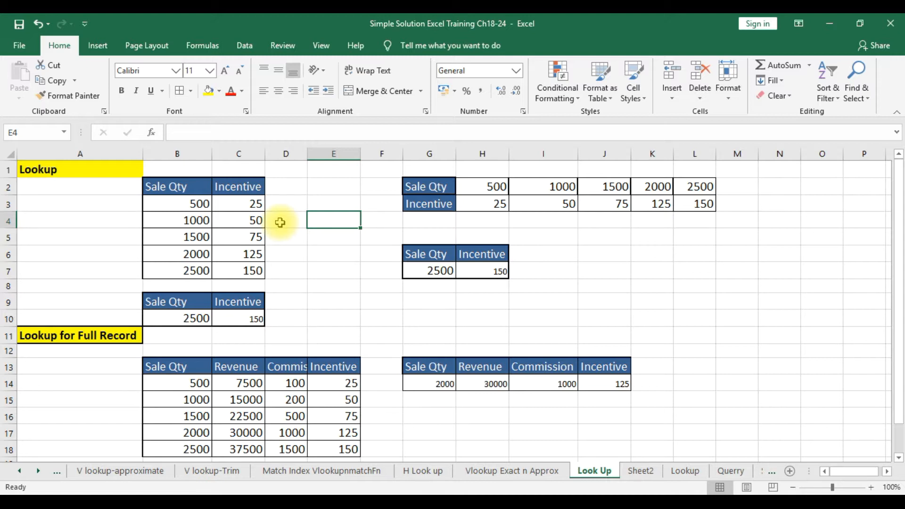
pyautogui.moveTo(194, 188); pyautogui.dragTo(235, 270)
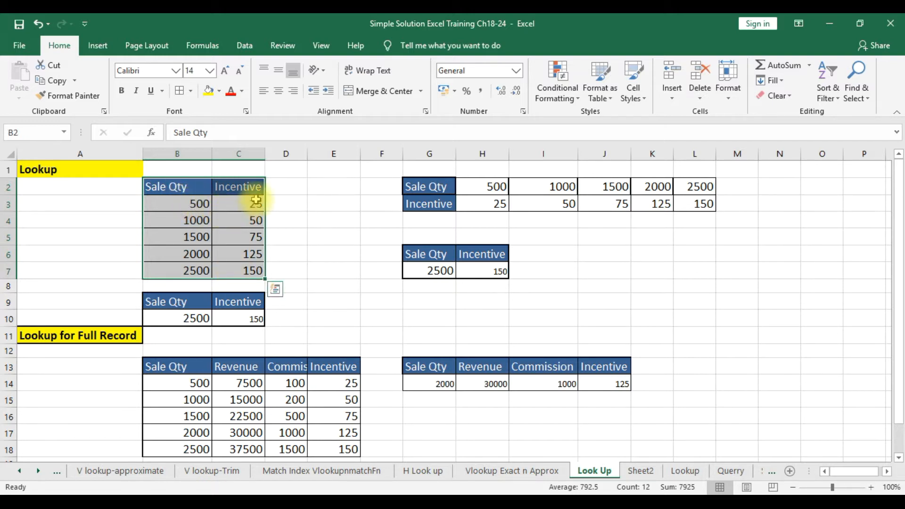
pyautogui.click(201, 204)
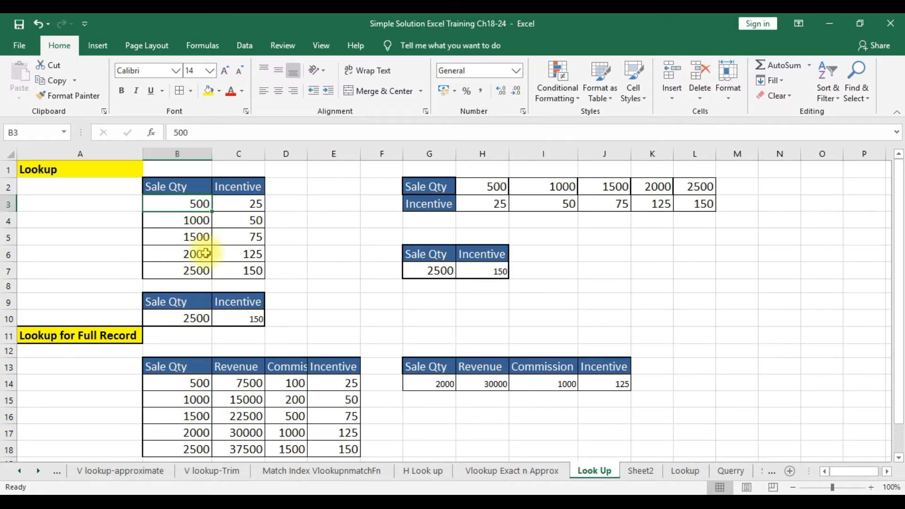
# Enter =LOOKUP(B10,B3:C7) in cell C10 to return the incentive for the sale quantity from the vertical table.
pyautogui.click(247, 318)
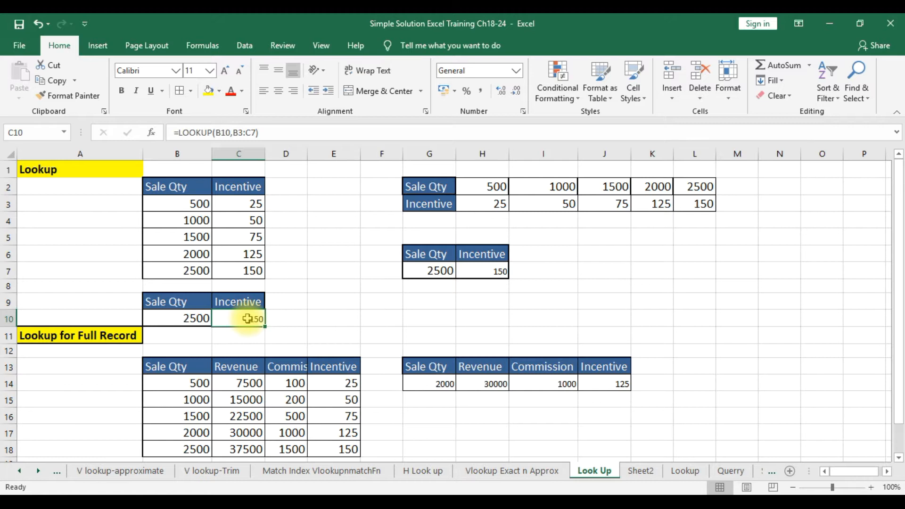
pyautogui.write('=lookup')
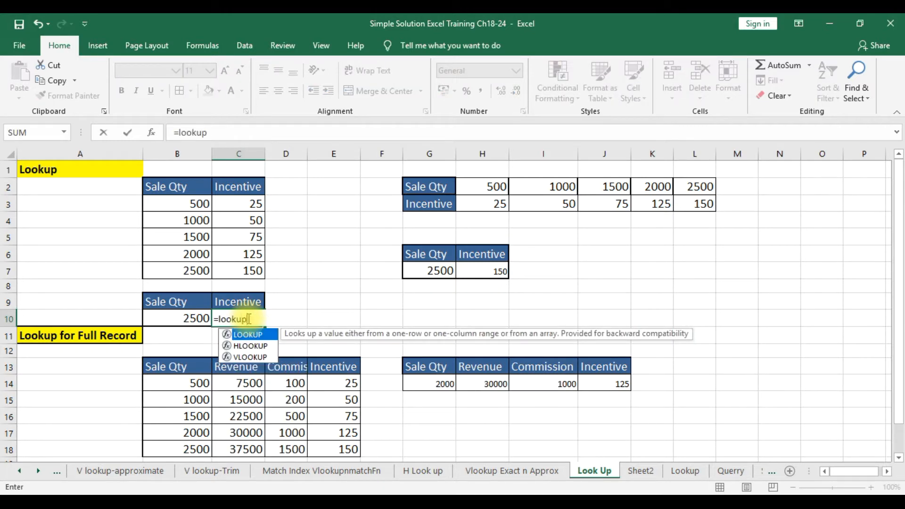
pyautogui.write('(')
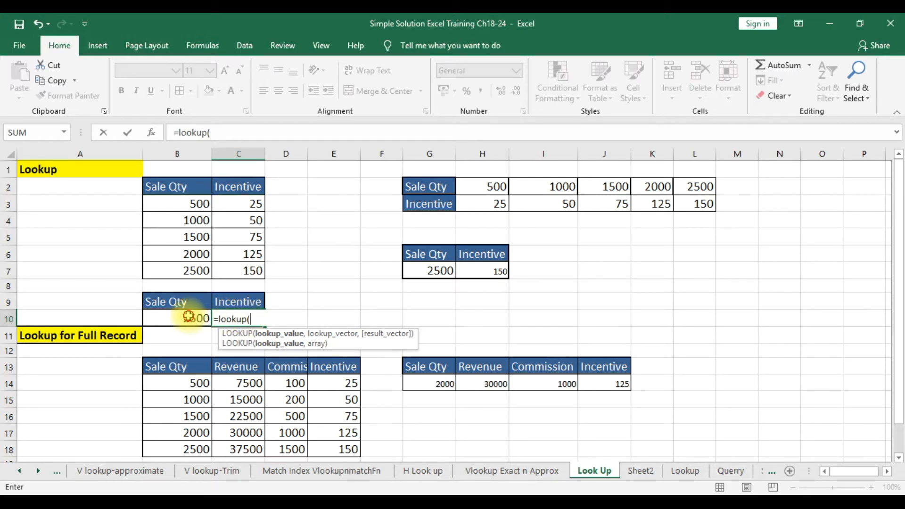
pyautogui.click(189, 316)
pyautogui.write(',')
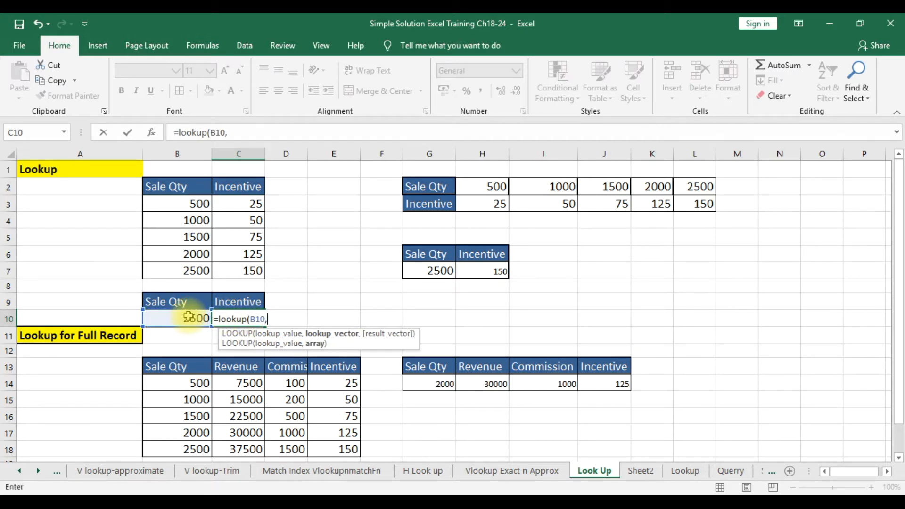
pyautogui.moveTo(196, 203); pyautogui.dragTo(228, 274)
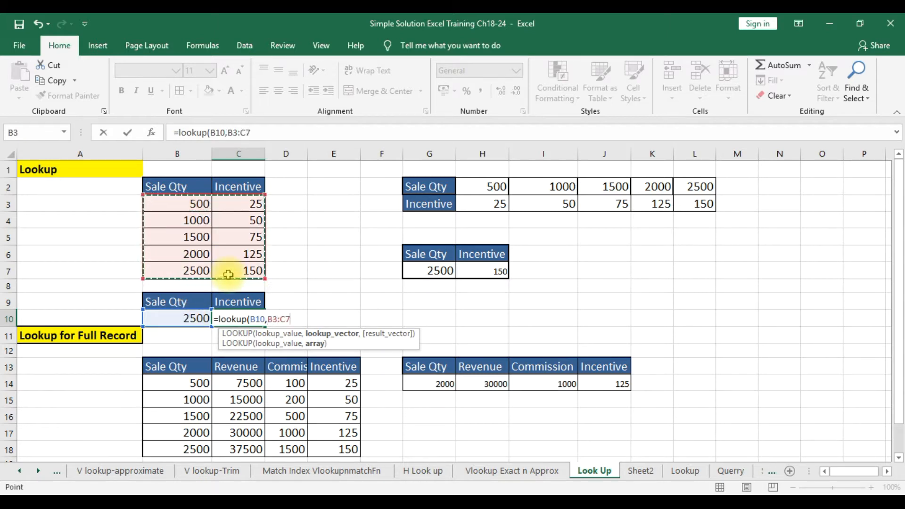
pyautogui.write(')')
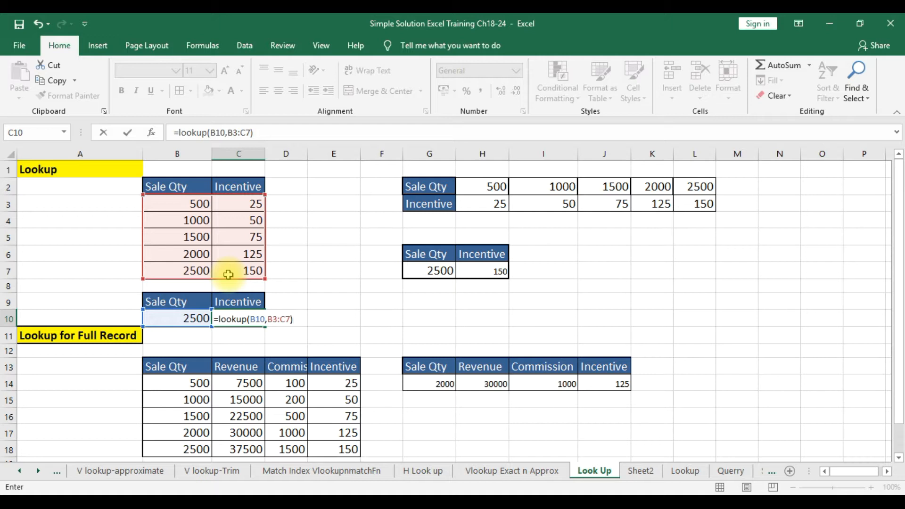
pyautogui.press('Return')
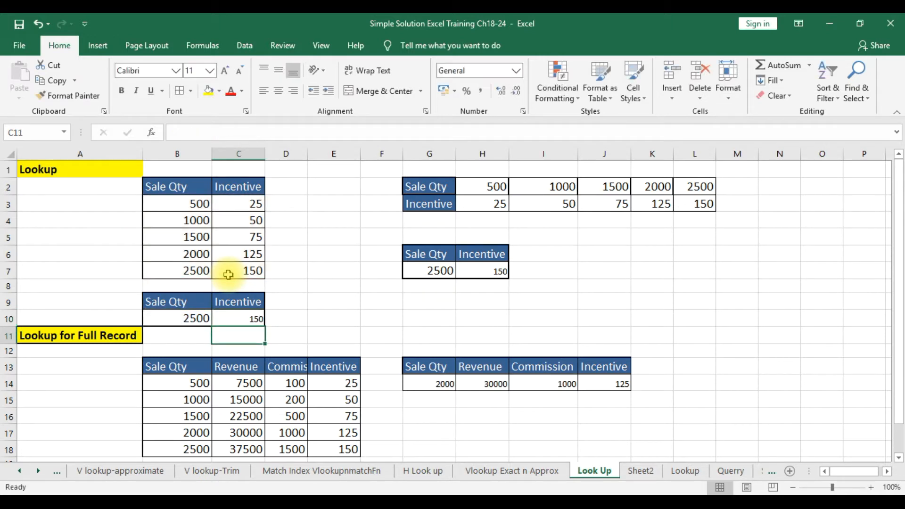
# Test the vertical lookup by setting the Sale Qty in B10 first to 500 and finally to 1500.
pyautogui.click(199, 320)
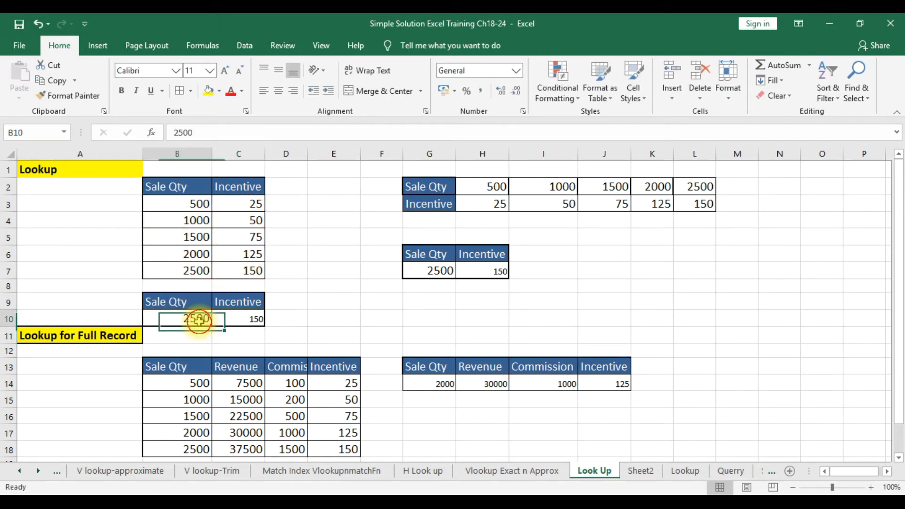
pyautogui.write('500')
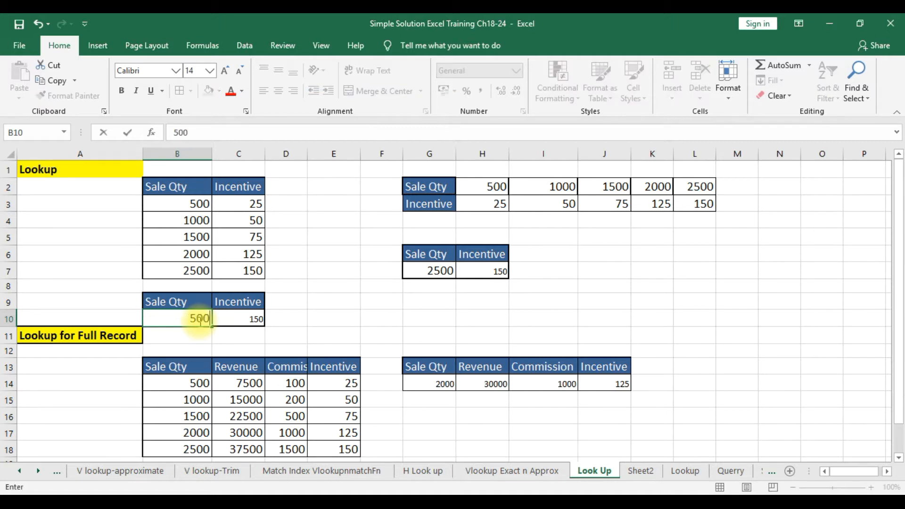
pyautogui.press('Return')
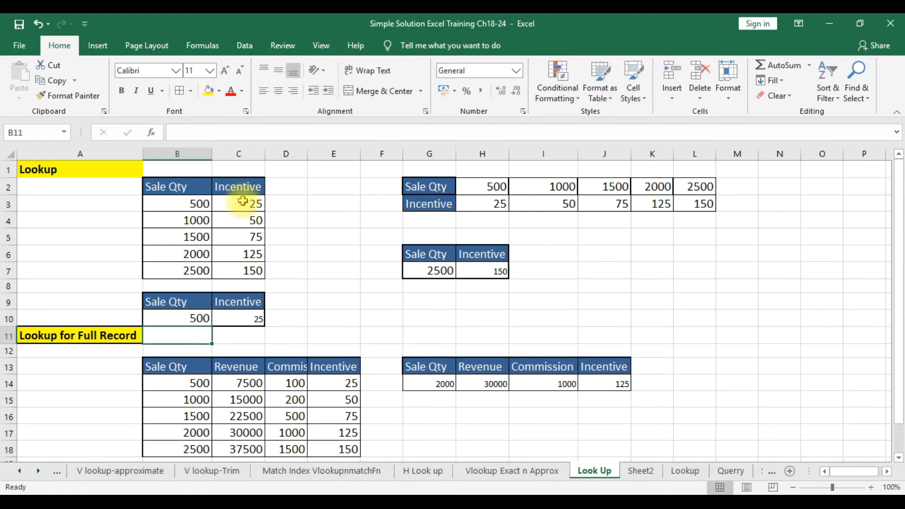
pyautogui.click(193, 319)
pyautogui.write('1500')
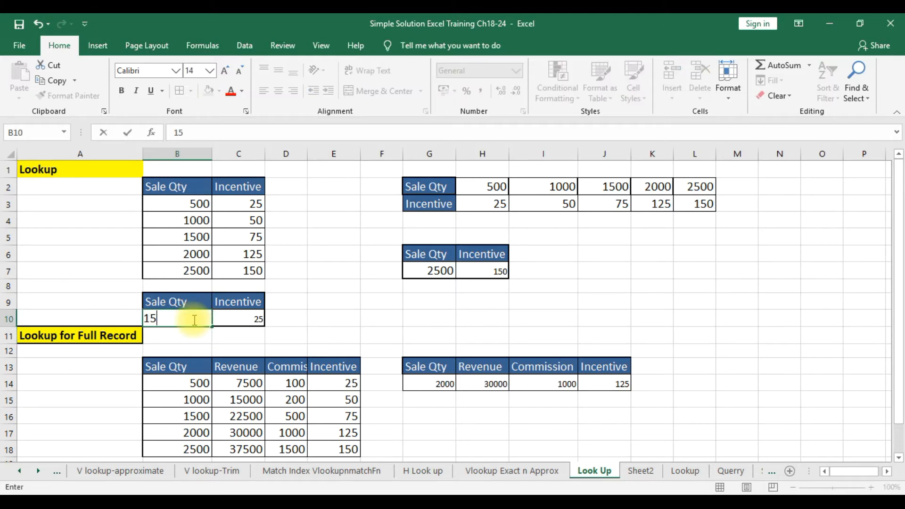
pyautogui.press('Return')
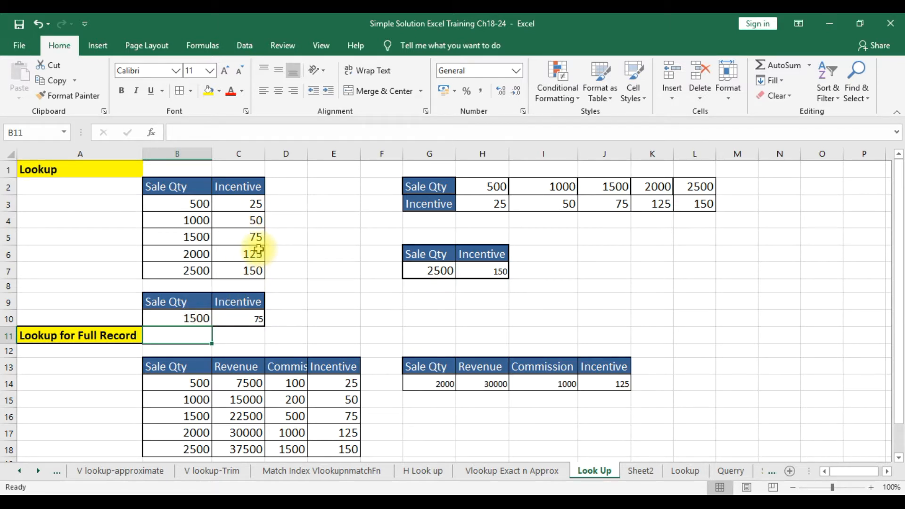
pyautogui.click(300, 313)
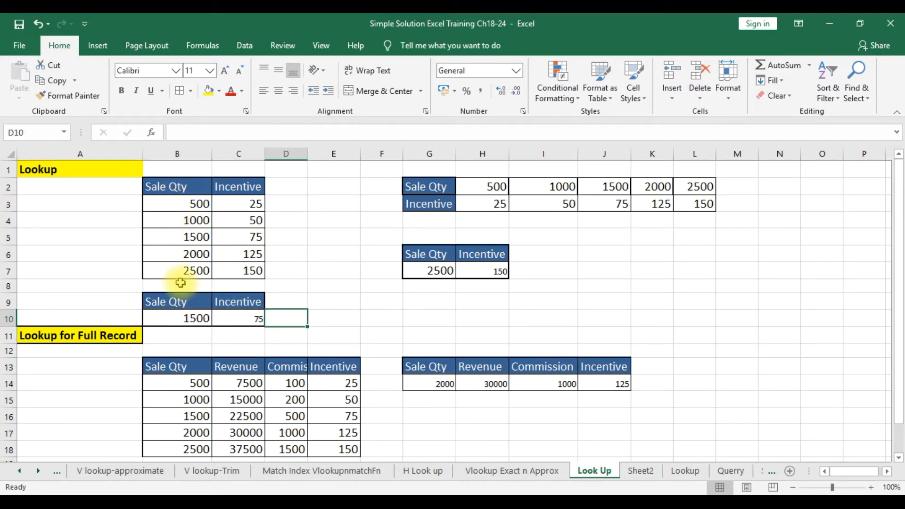
pyautogui.moveTo(181, 187); pyautogui.dragTo(260, 278)
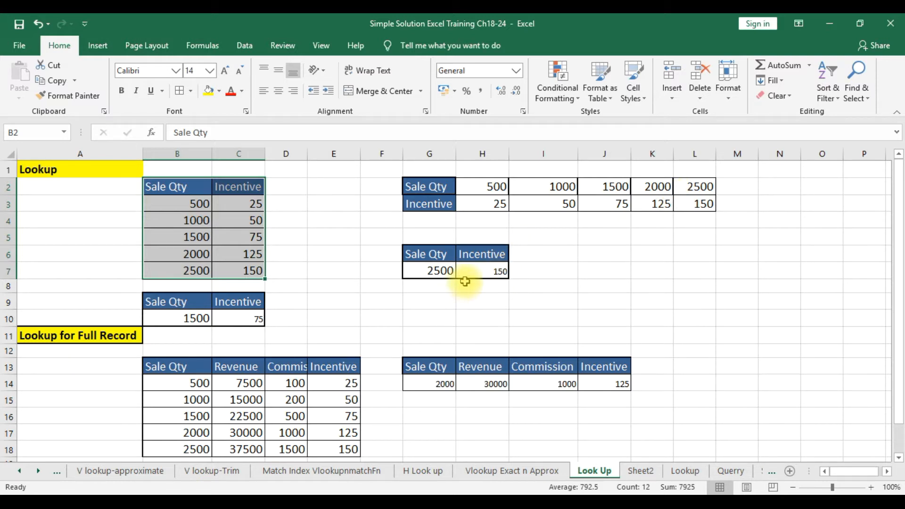
# Enter =LOOKUP(G7,G2:L3) in cell H7 to return the incentive for the sale quantity from the horizontal table.
pyautogui.click(483, 271)
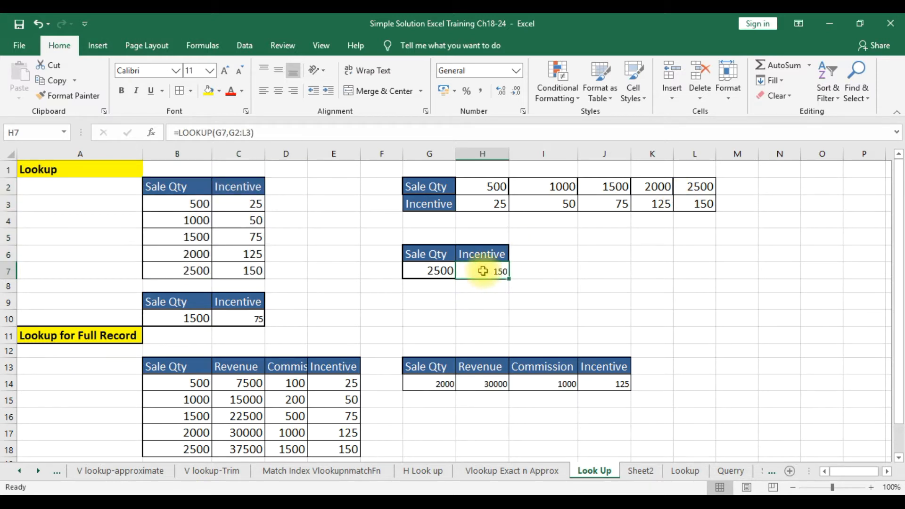
pyautogui.write('=l')
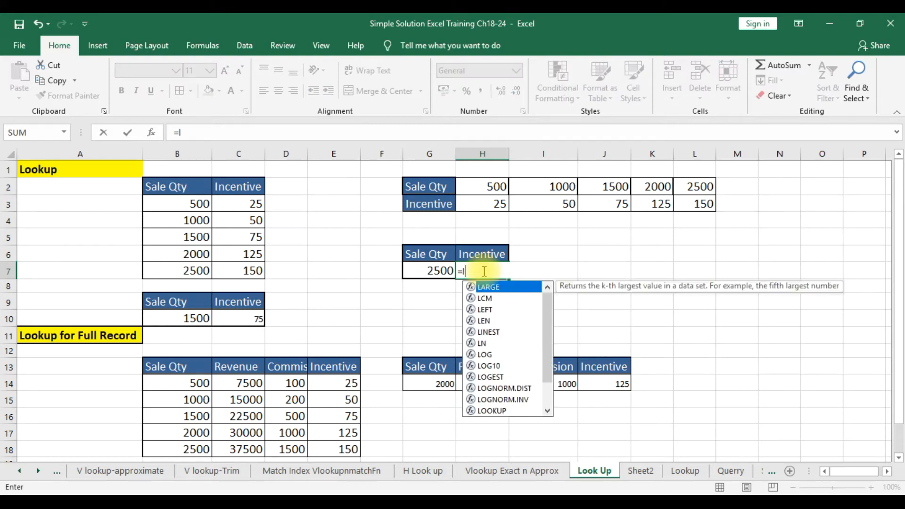
pyautogui.write('ookup')
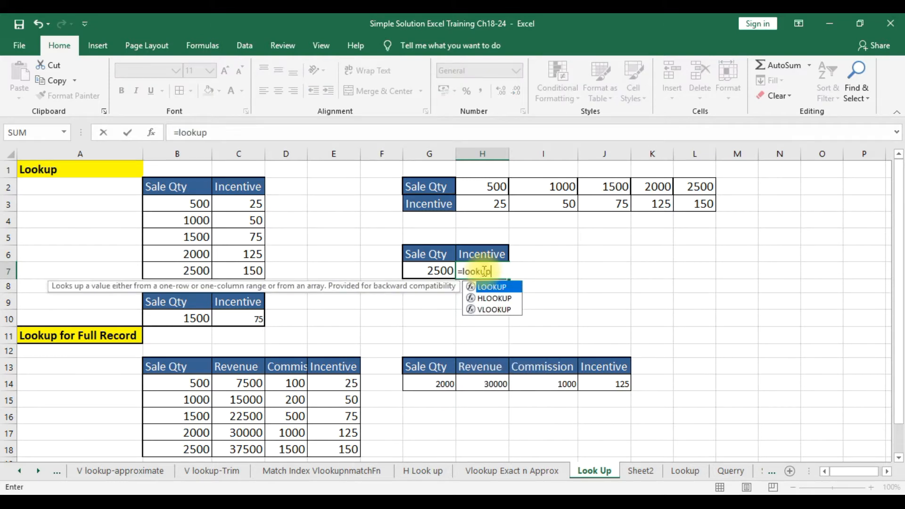
pyautogui.write('(')
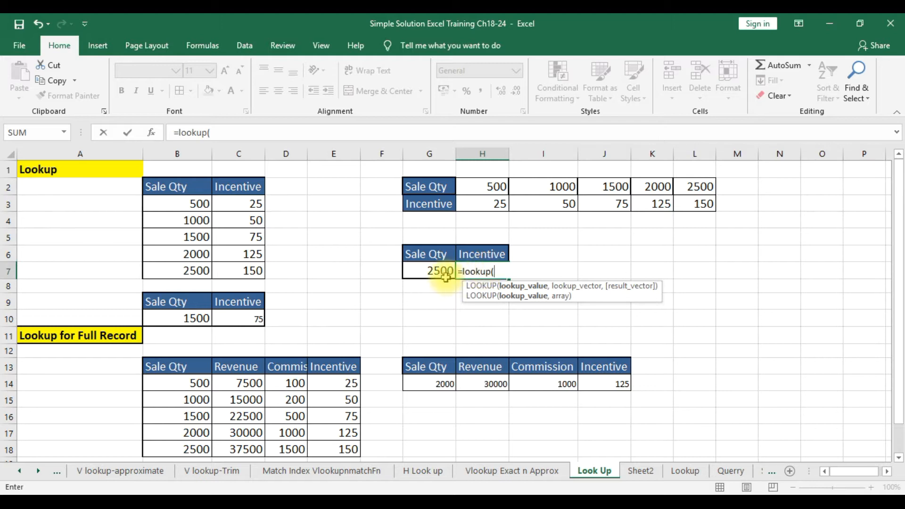
pyautogui.click(443, 271)
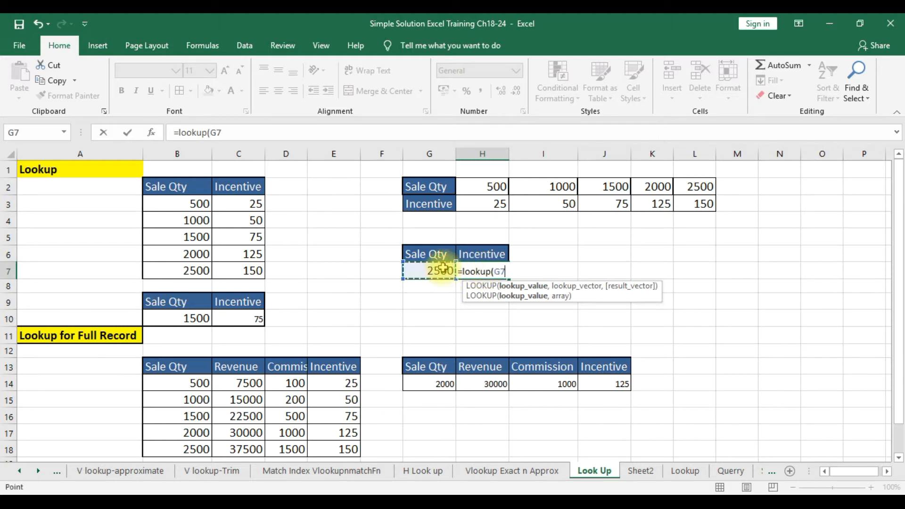
pyautogui.write(',')
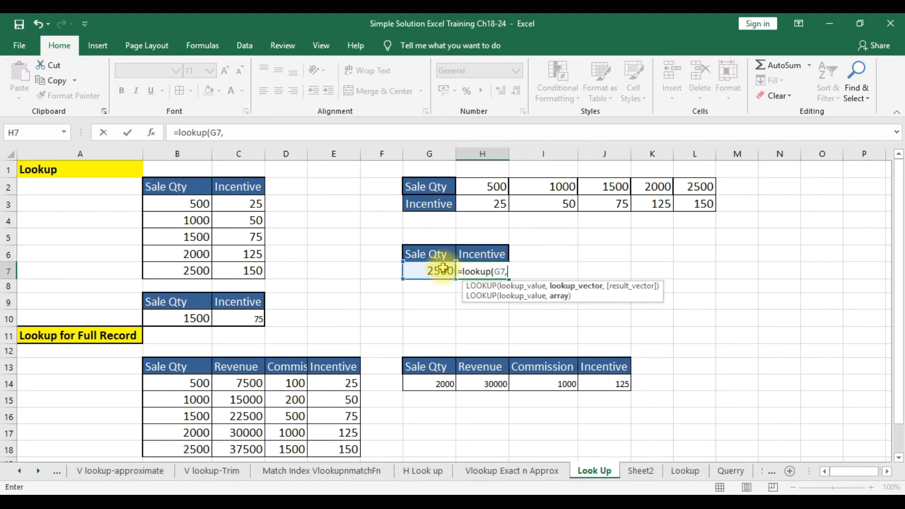
pyautogui.moveTo(440, 186); pyautogui.dragTo(705, 211)
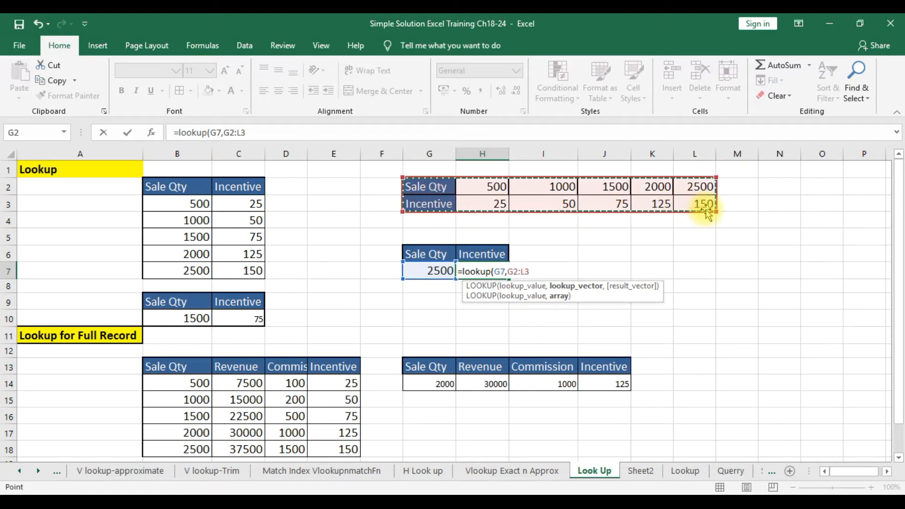
pyautogui.write(')')
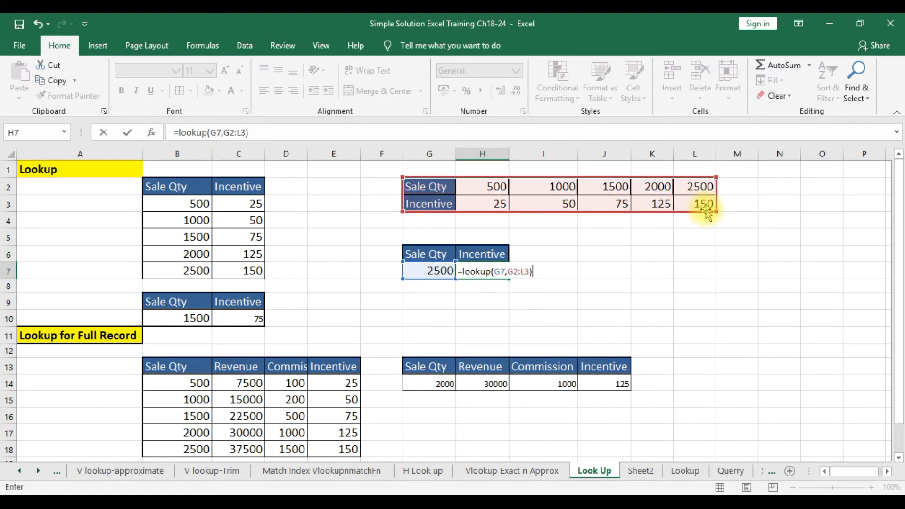
pyautogui.press('Return')
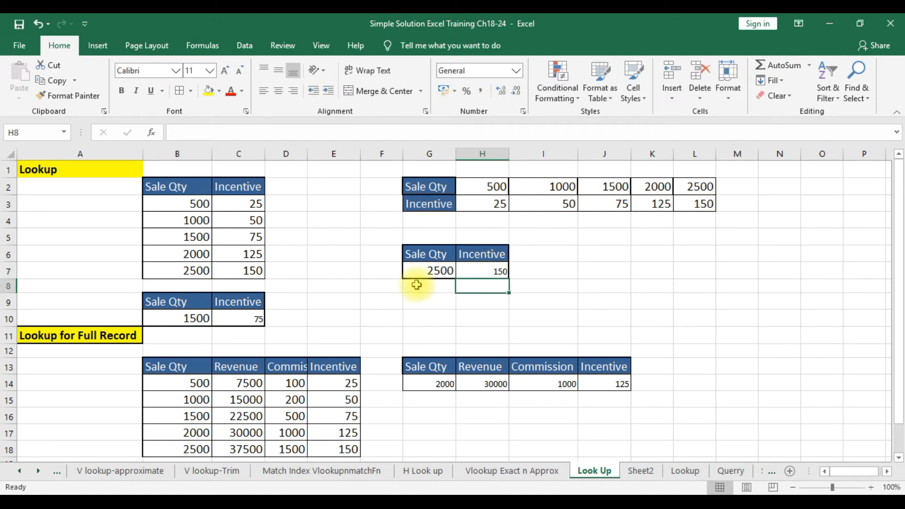
# Test the horizontal lookup by setting the Sale Qty in G7 to 500, 2000 and finally 1500.
pyautogui.click(435, 270)
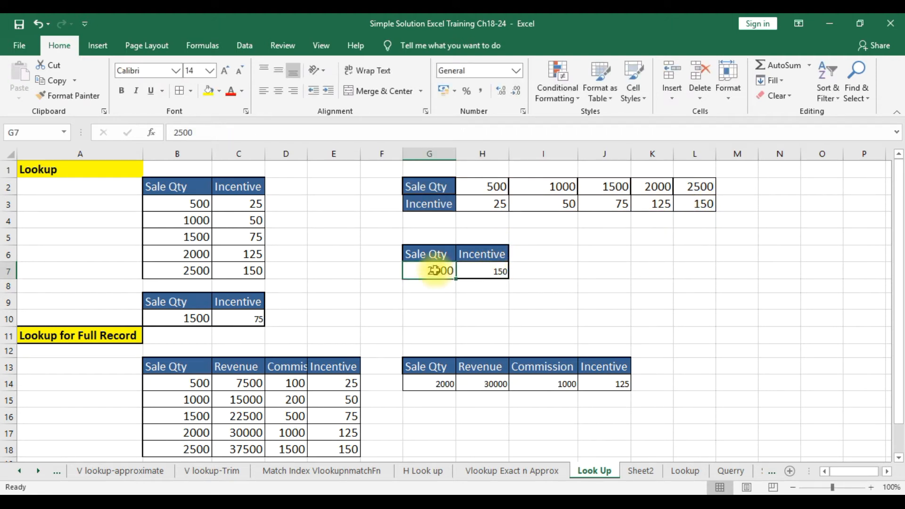
pyautogui.write('500')
pyautogui.press('Return')
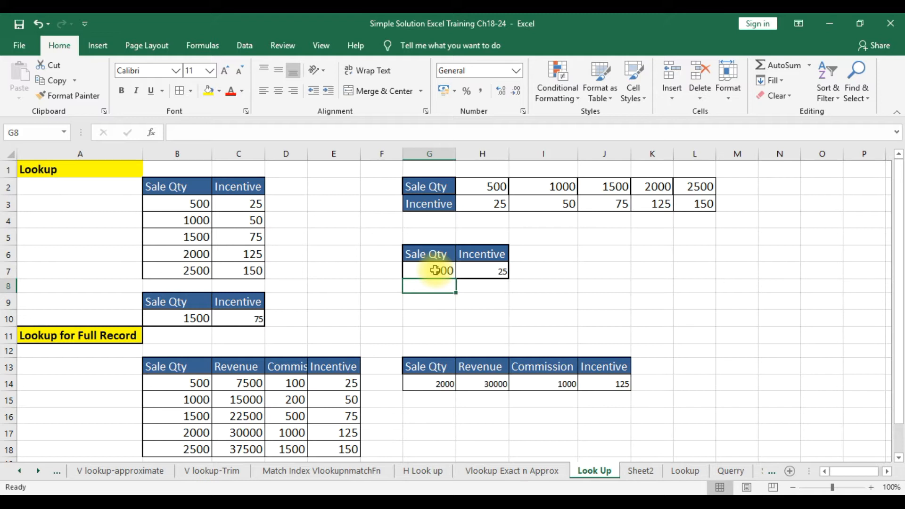
pyautogui.click(434, 270)
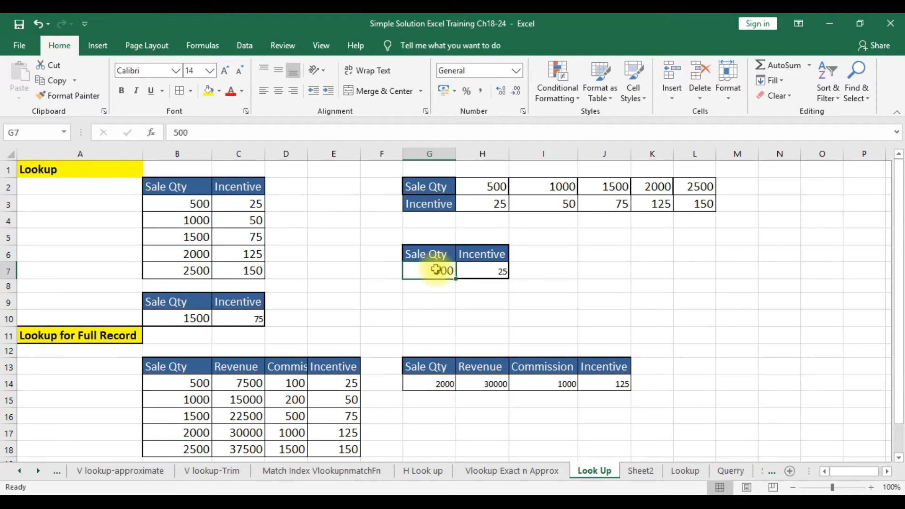
pyautogui.write('2000')
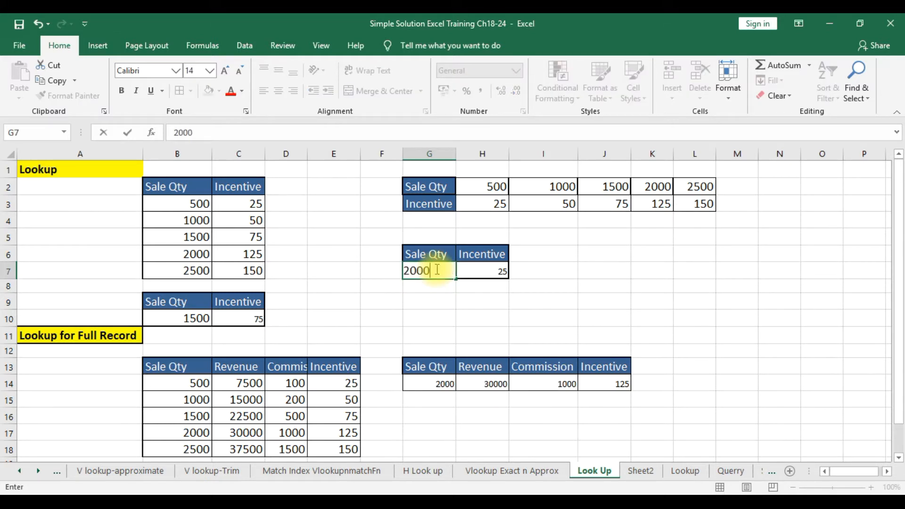
pyautogui.press('Return')
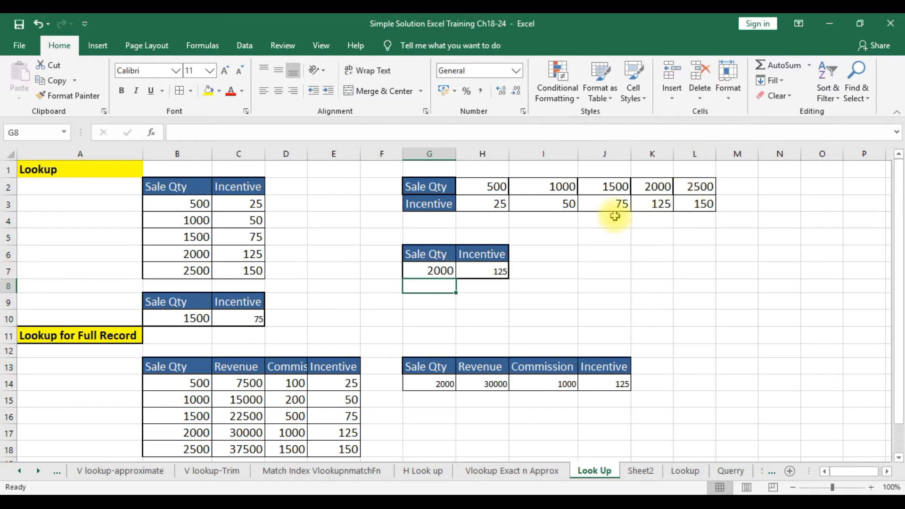
pyautogui.click(438, 278)
pyautogui.write('1500')
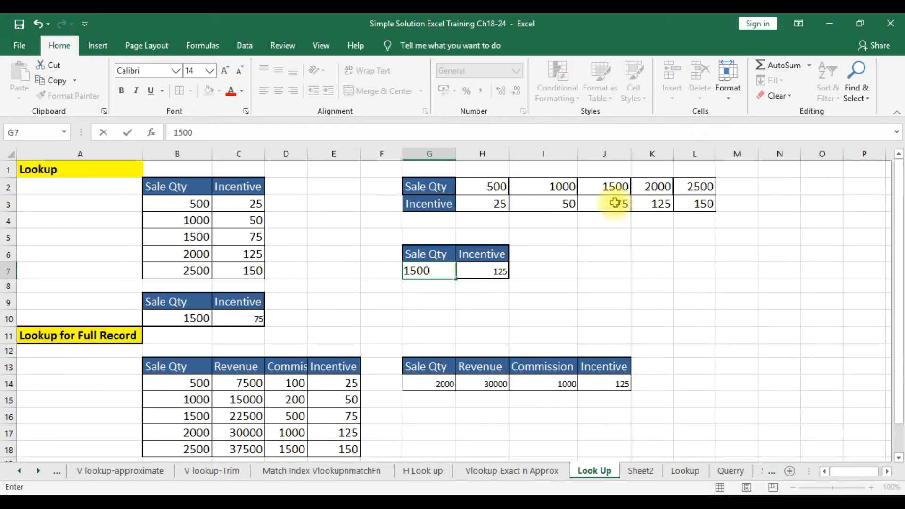
pyautogui.press('Return')
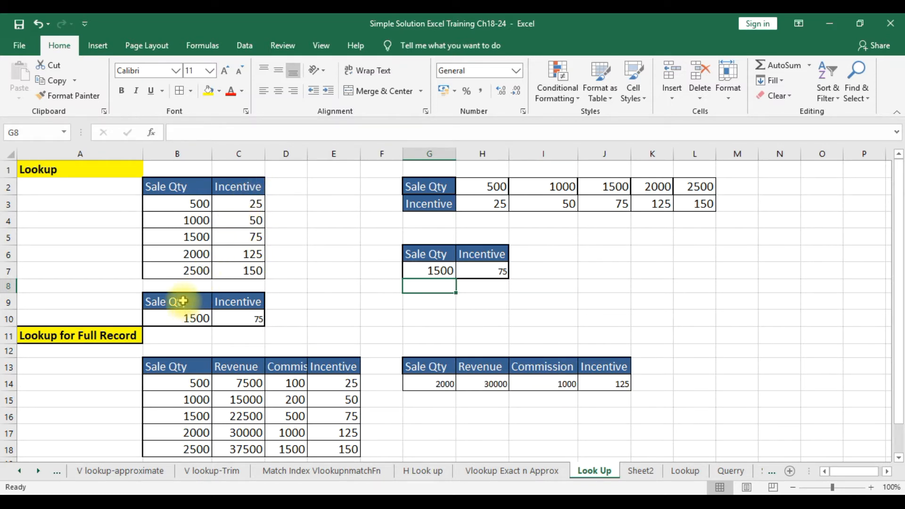
pyautogui.click(210, 304)
pyautogui.moveTo(212, 304)
pyautogui.mouseDown()
pyautogui.moveTo(228, 300)
pyautogui.moveTo(229, 310)
pyautogui.mouseUp()
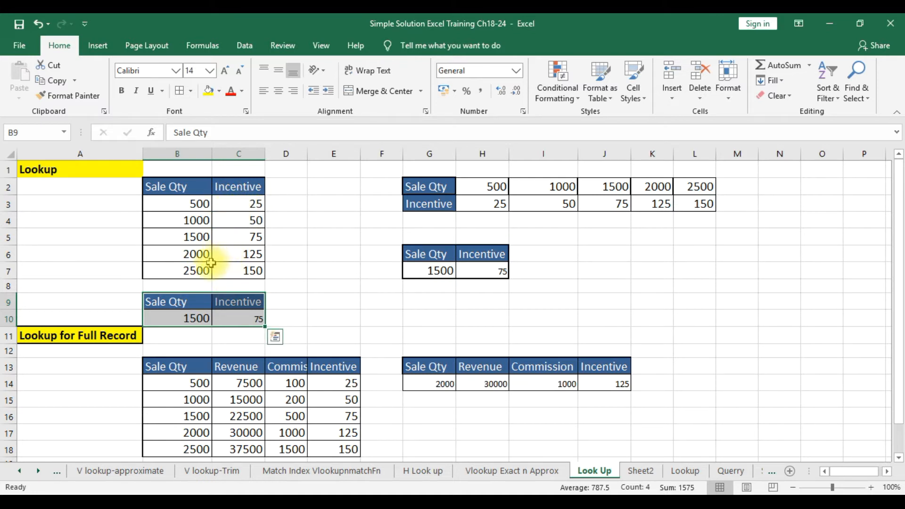
# Test the vertical lookup with an in-between quantity by setting the Sale Qty in B10 to 2200 and check the matching incentive row.
pyautogui.click(195, 318)
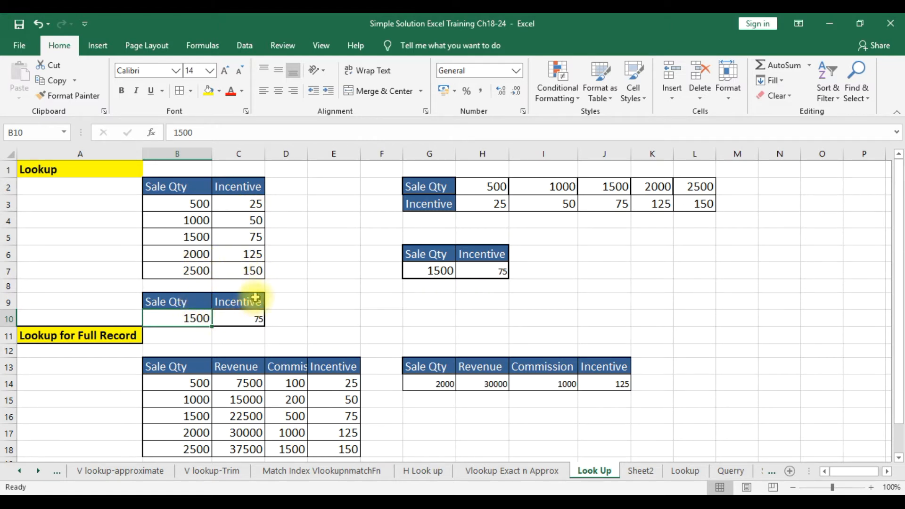
pyautogui.write('220')
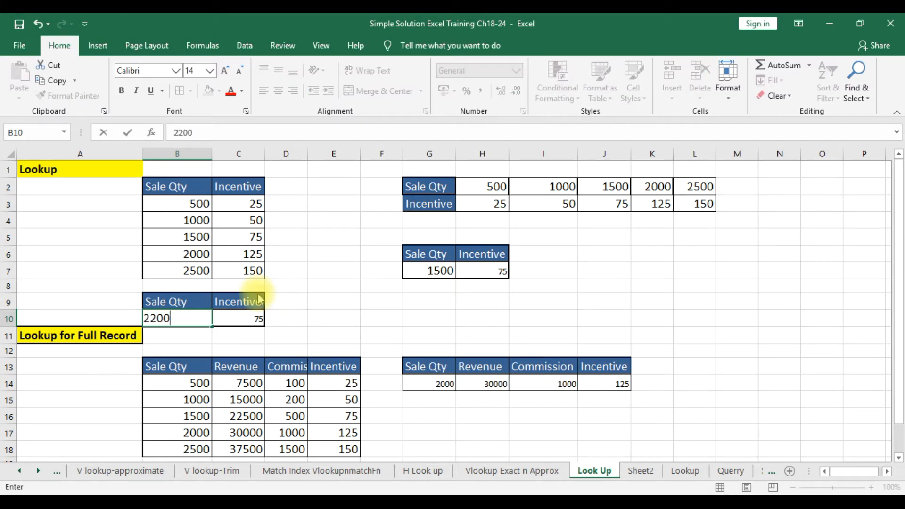
pyautogui.press('Return')
pyautogui.click(245, 251)
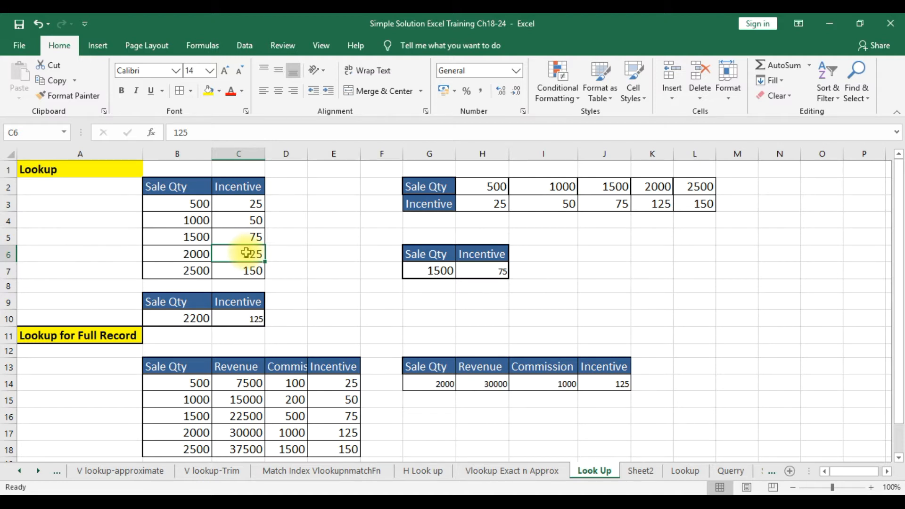
# Set the Sale Qty in B10 to 1400 and compare the returned incentive with the 1000 row of the vertical table.
pyautogui.click(196, 319)
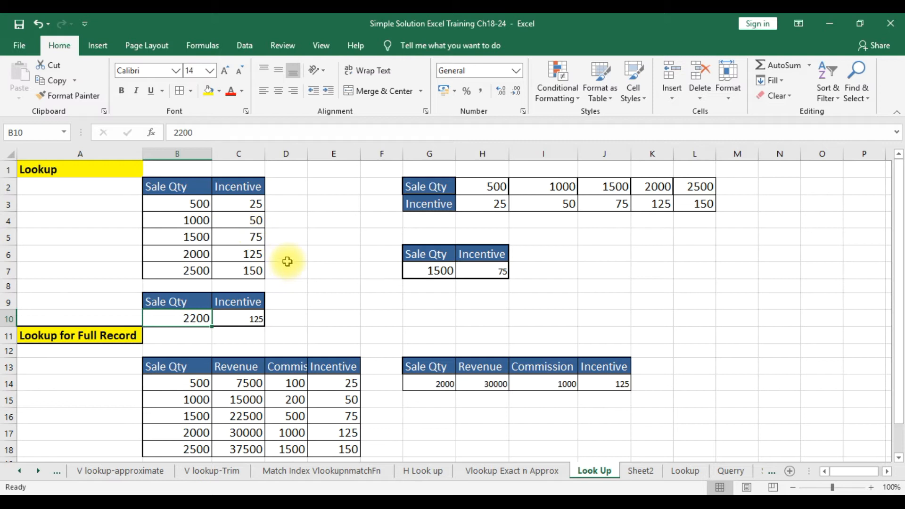
pyautogui.write('14')
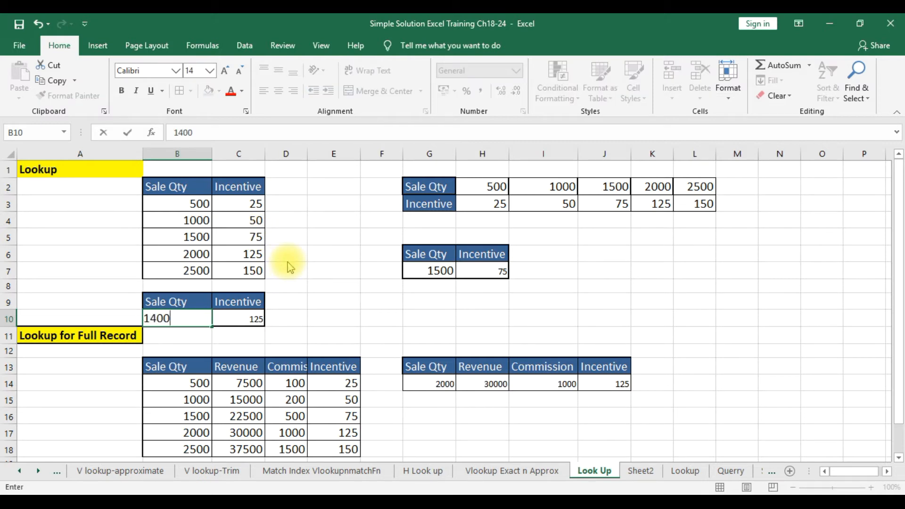
pyautogui.press('Return')
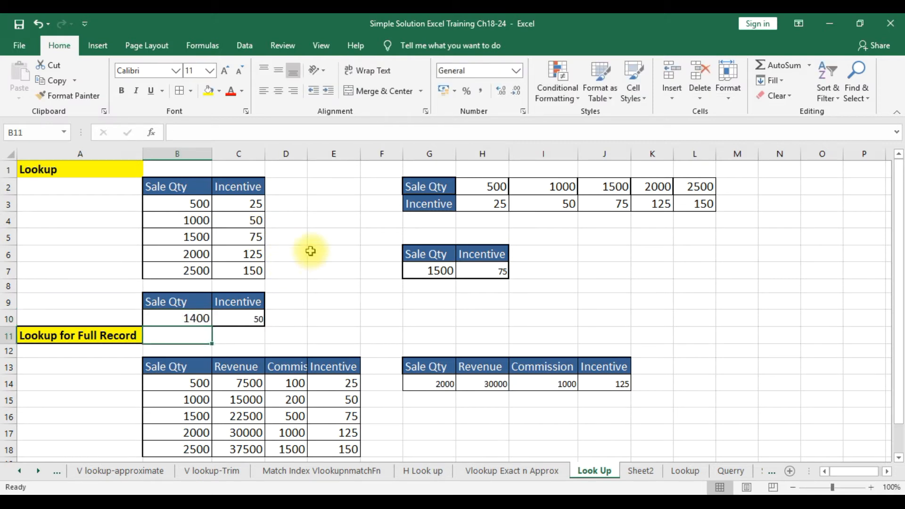
pyautogui.click(188, 269)
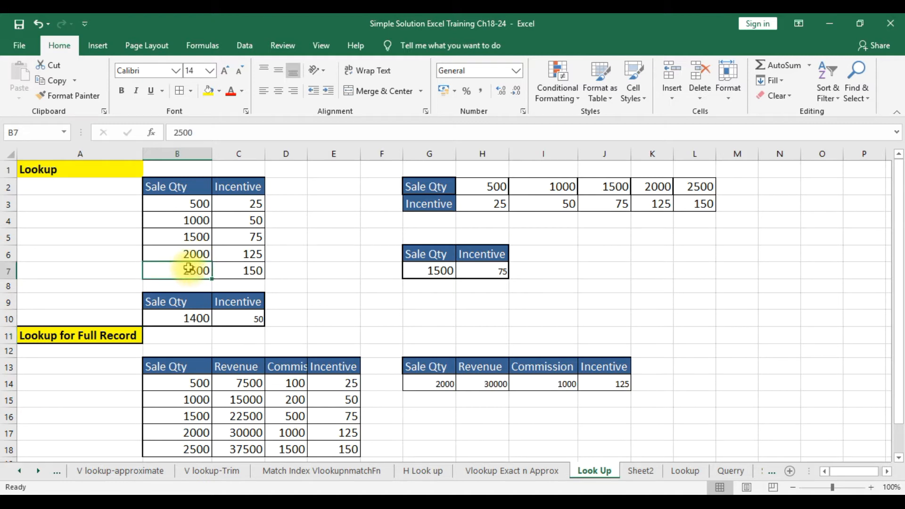
pyautogui.click(197, 219)
pyautogui.click(242, 219)
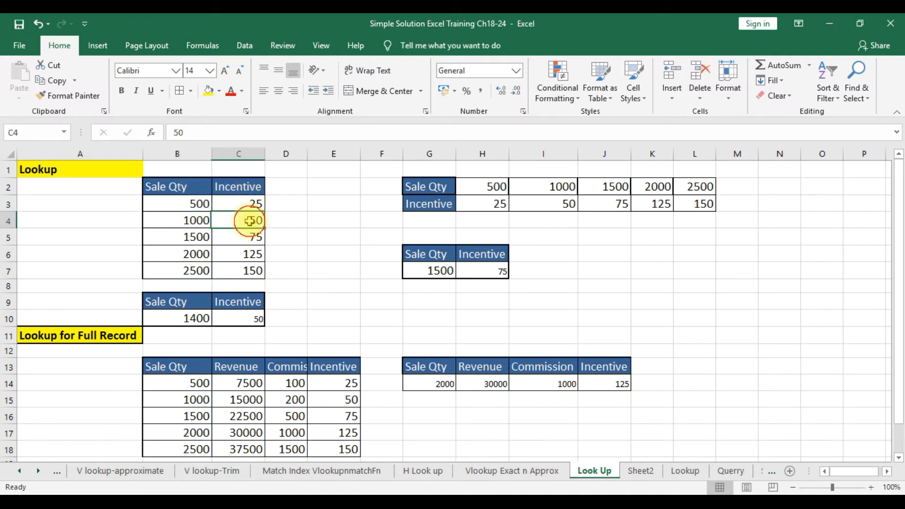
pyautogui.click(189, 220)
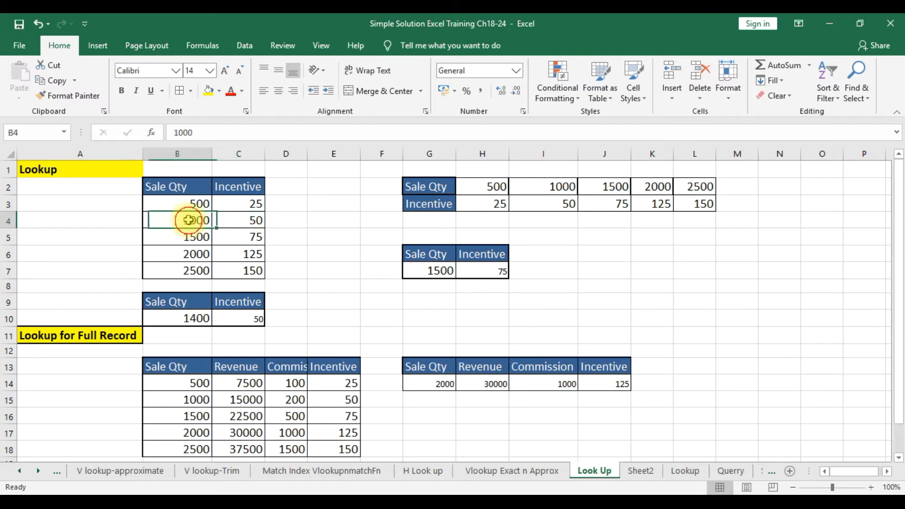
# Set the Sale Qty in B10 to 900 and compare the incentive in C10 with the first row of the vertical table.
pyautogui.click(195, 318)
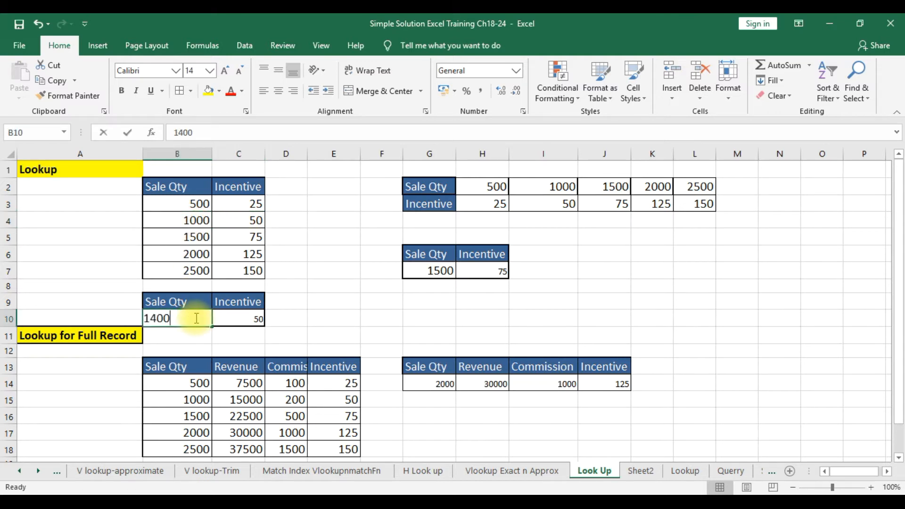
pyautogui.write('900')
pyautogui.press('Return')
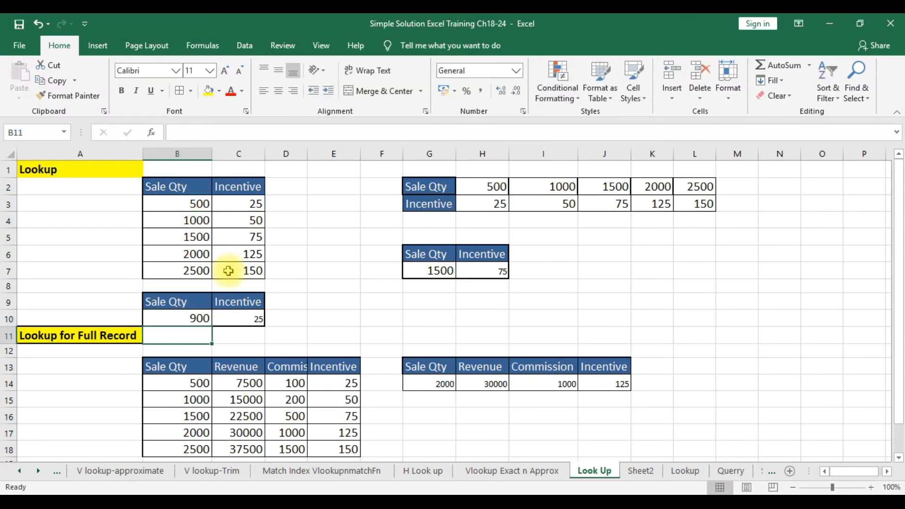
pyautogui.click(243, 204)
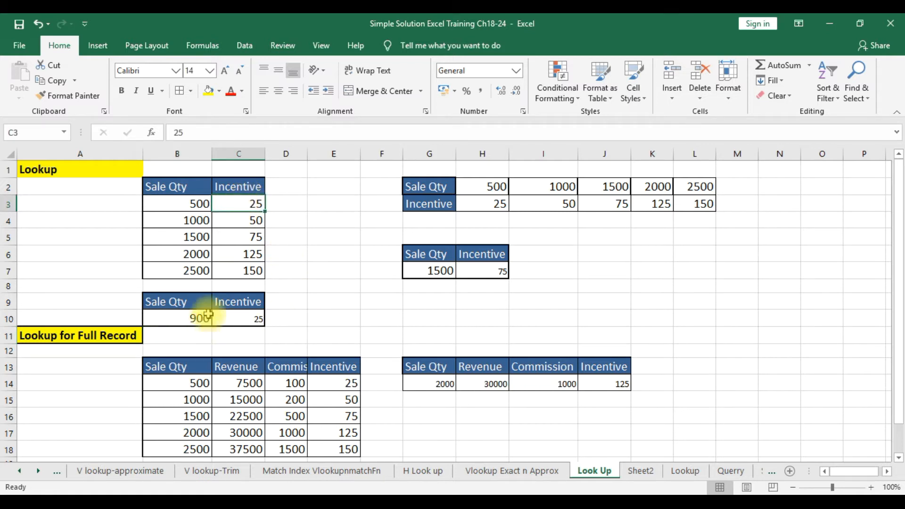
pyautogui.click(250, 319)
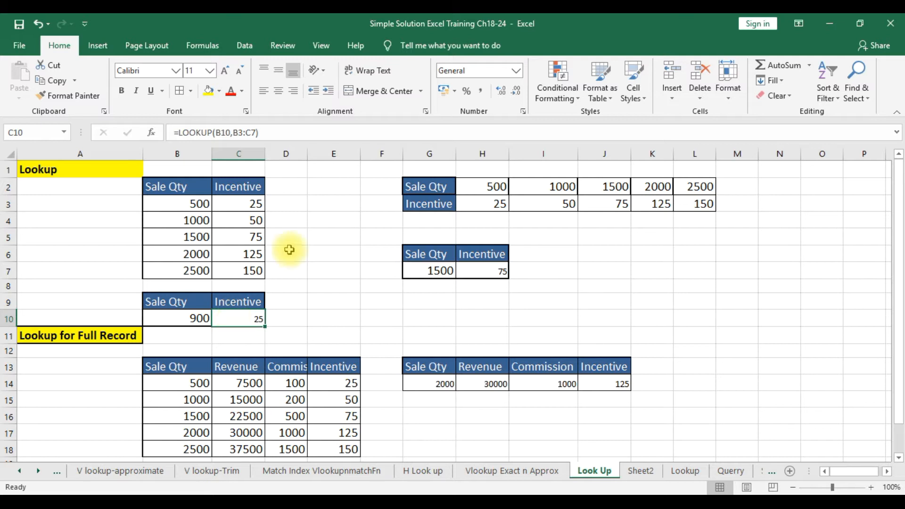
pyautogui.moveTo(193, 183); pyautogui.dragTo(243, 270)
pyautogui.moveTo(422, 182); pyautogui.dragTo(702, 201)
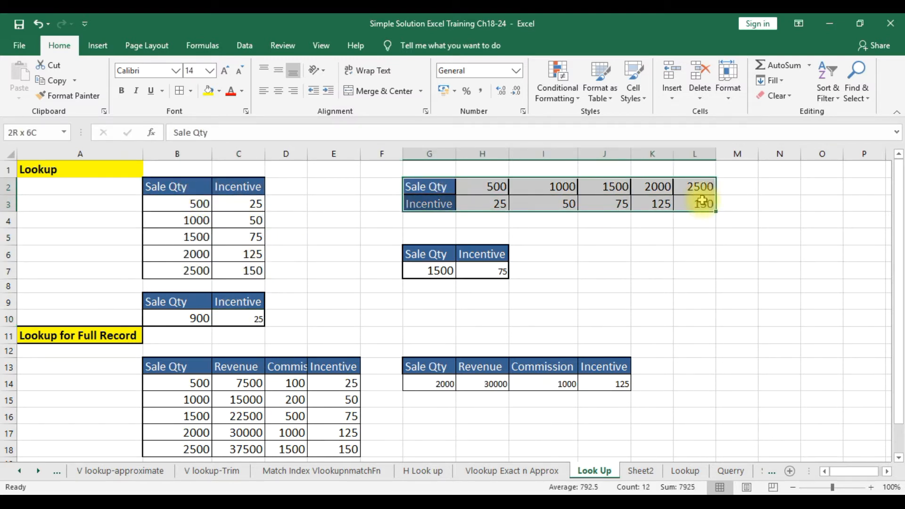
pyautogui.click(253, 316)
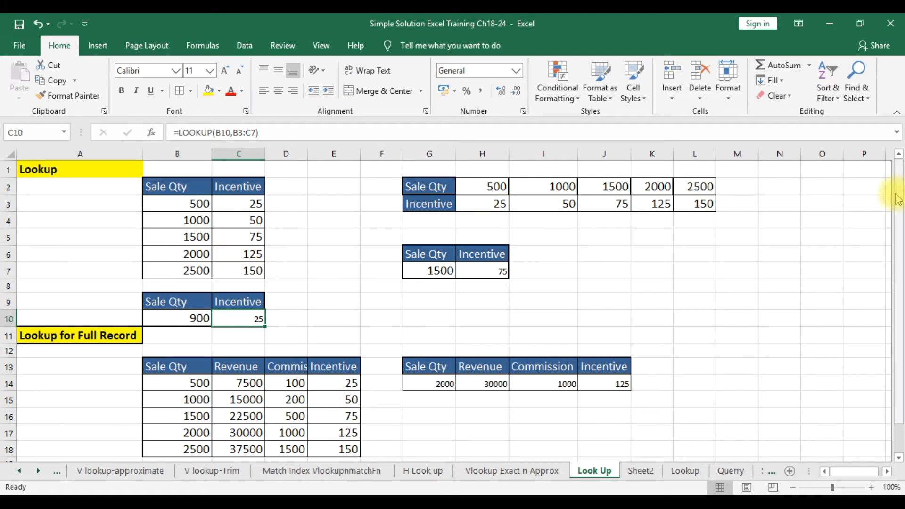
# Enter =LOOKUP(G14,B13:B18,C13:C18) in cell H14 to return the revenue for the sale quantity from the full record table.
pyautogui.moveTo(898, 198); pyautogui.dragTo(898, 225)
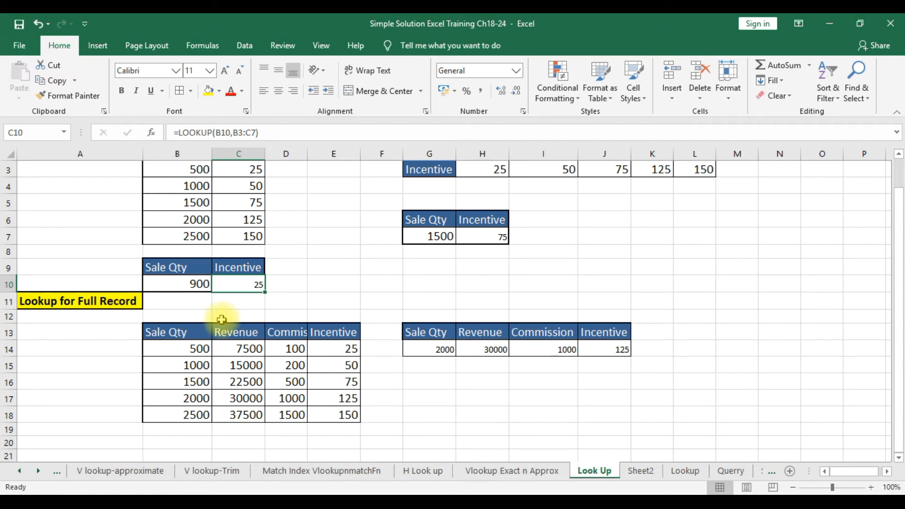
pyautogui.click(441, 349)
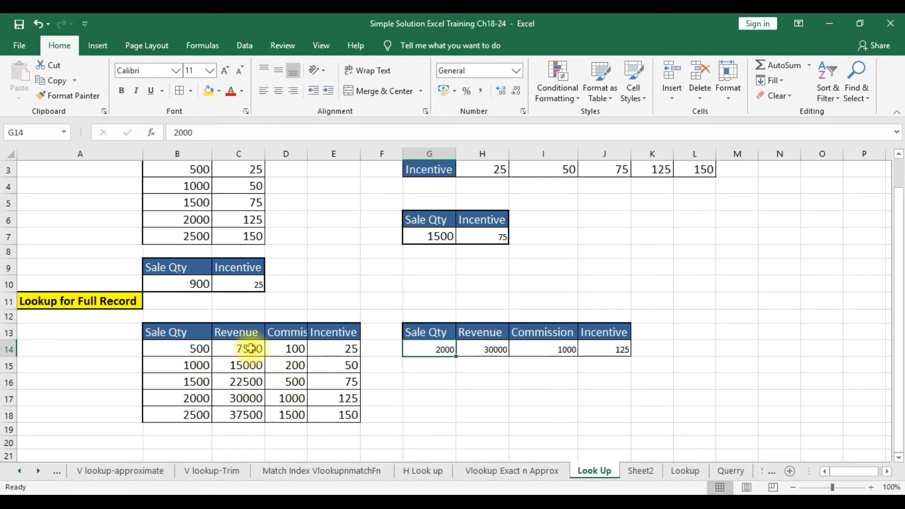
pyautogui.click(498, 349)
pyautogui.doubleClick(499, 350)
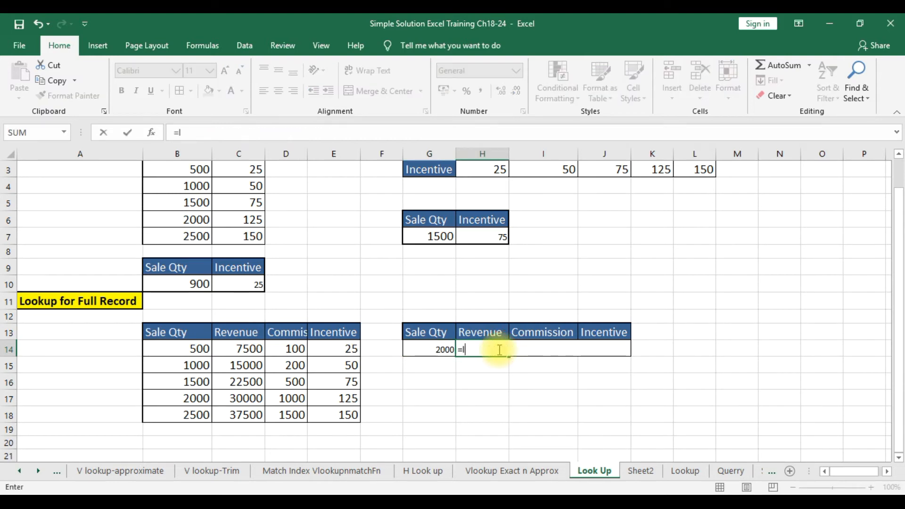
pyautogui.write('loo')
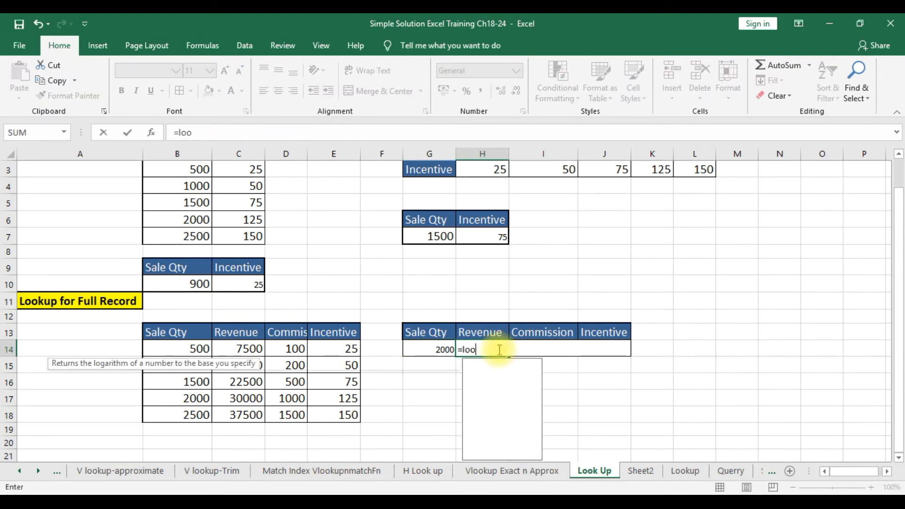
pyautogui.write('kup(')
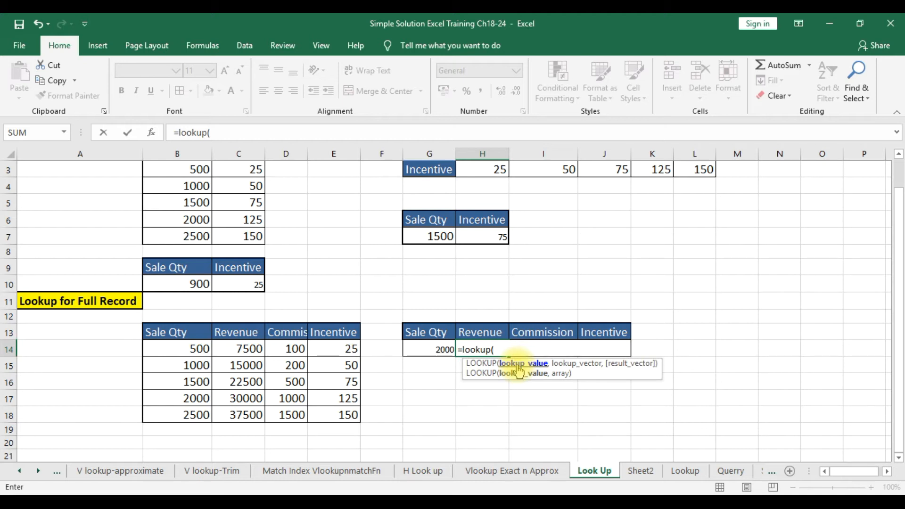
pyautogui.click(447, 348)
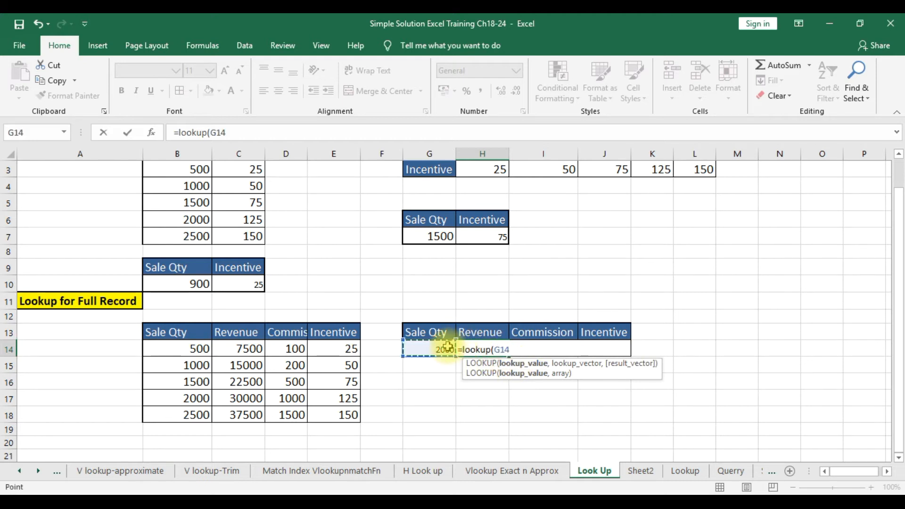
pyautogui.write(',')
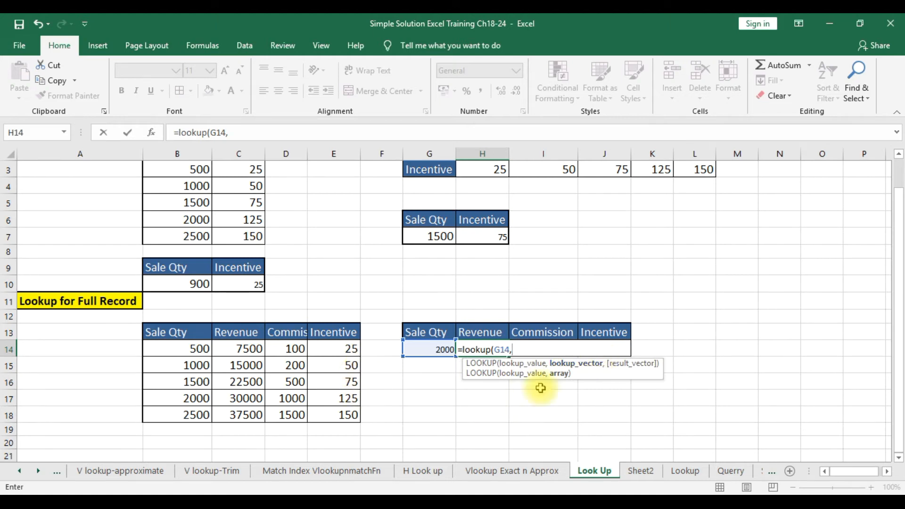
pyautogui.moveTo(182, 349); pyautogui.dragTo(175, 413)
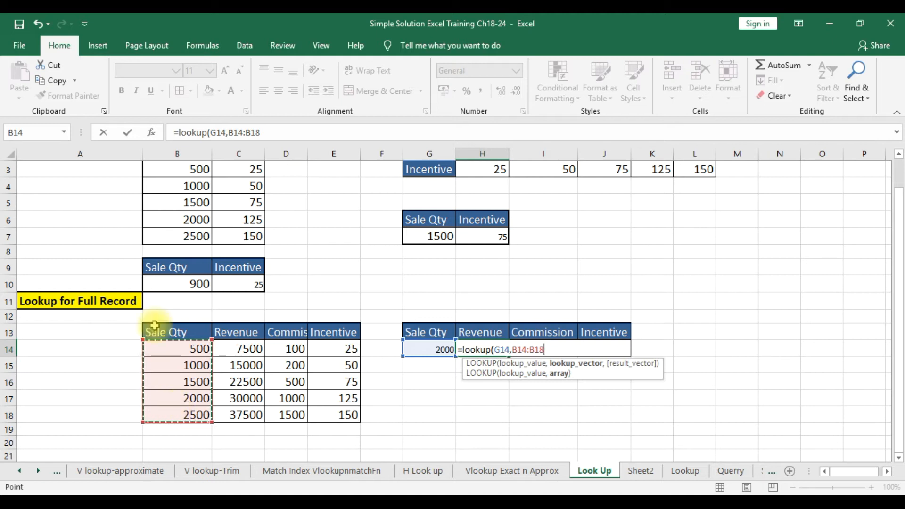
pyautogui.moveTo(178, 325); pyautogui.dragTo(189, 401)
pyautogui.write(',')
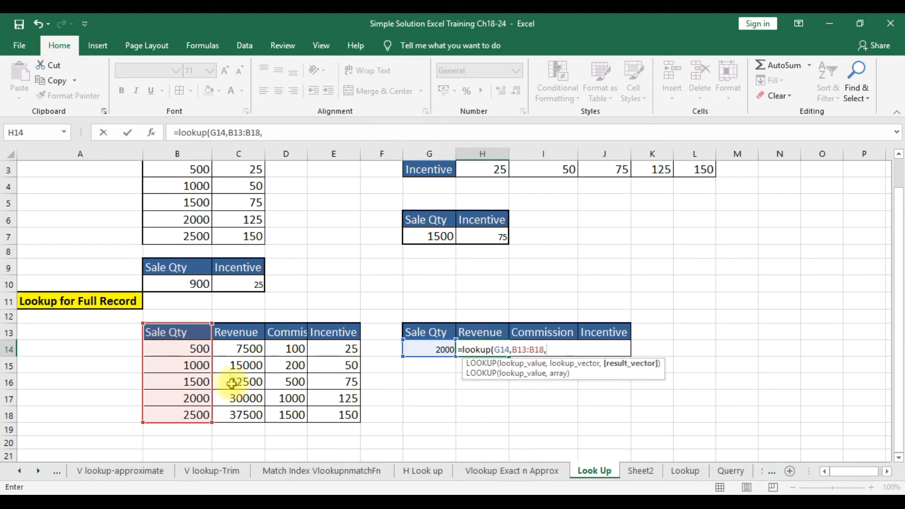
pyautogui.moveTo(246, 334); pyautogui.dragTo(247, 416)
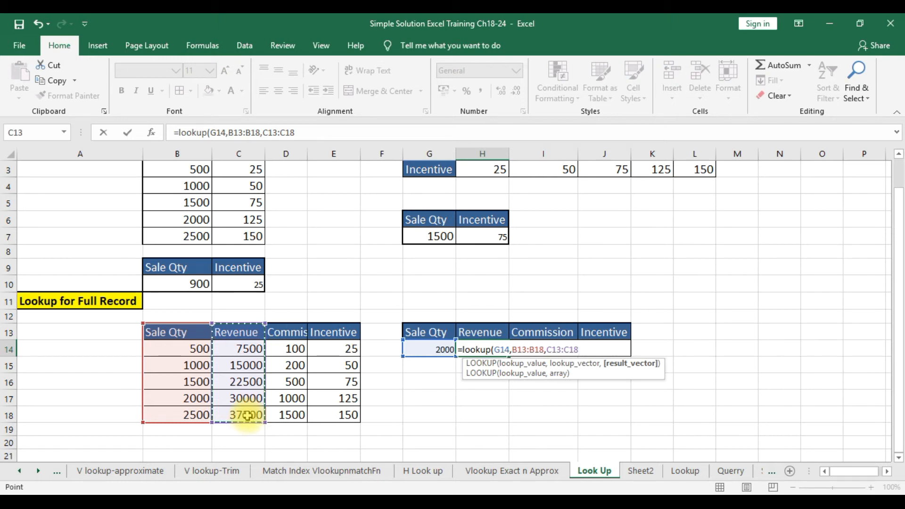
pyautogui.write(')')
pyautogui.press('Return')
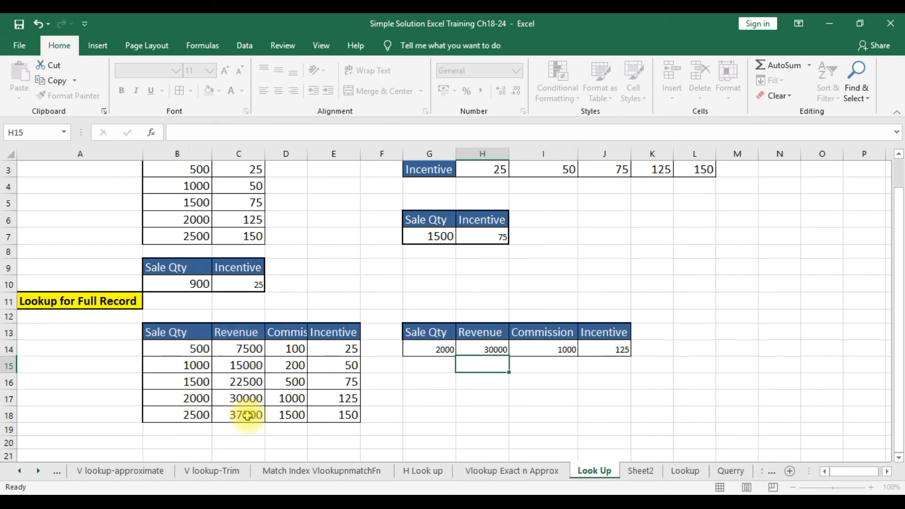
# Clear the Commission and Incentive cells I14:J14, and test the Revenue lookup by setting the Sale Qty in G14 to 500.
pyautogui.moveTo(542, 349); pyautogui.dragTo(590, 348)
pyautogui.press('Delete')
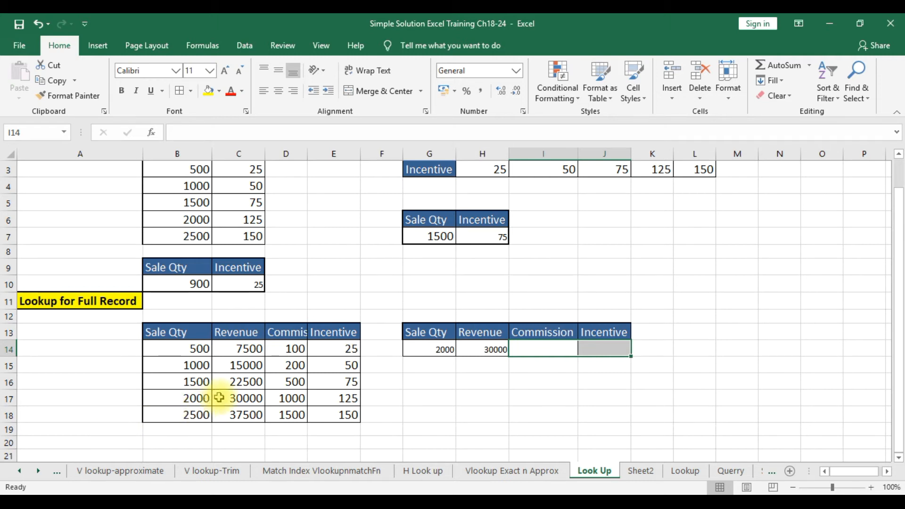
pyautogui.click(441, 346)
pyautogui.write('500')
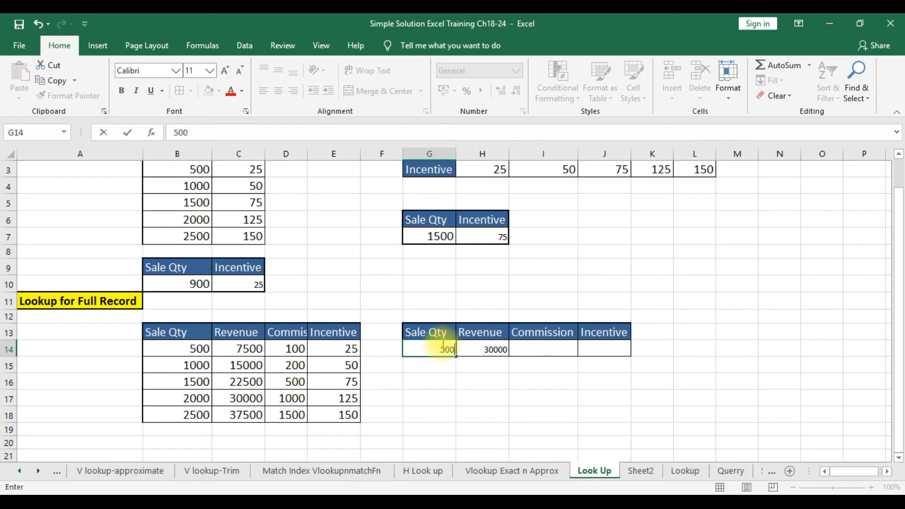
pyautogui.press('Return')
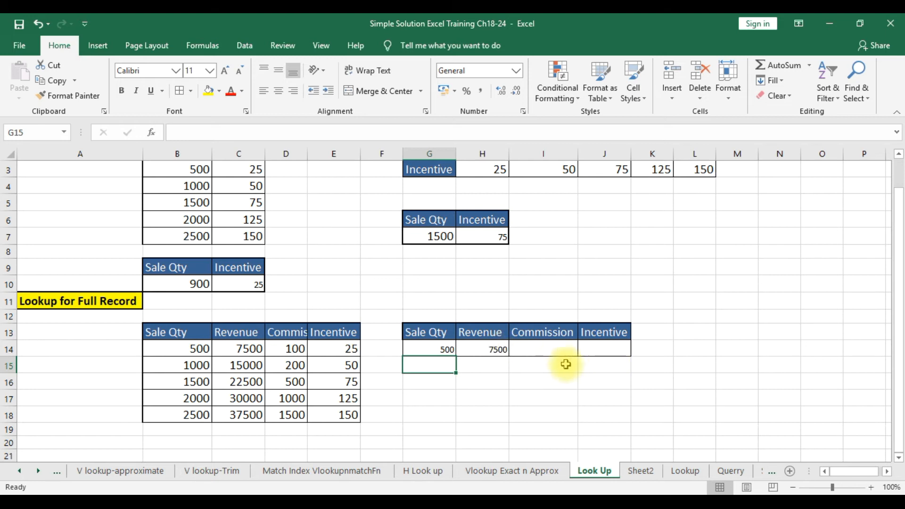
pyautogui.click(494, 349)
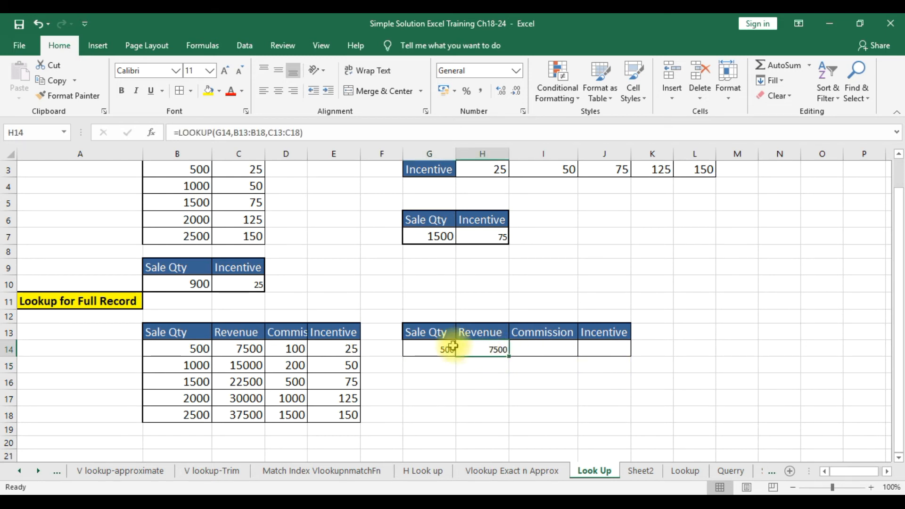
pyautogui.click(433, 350)
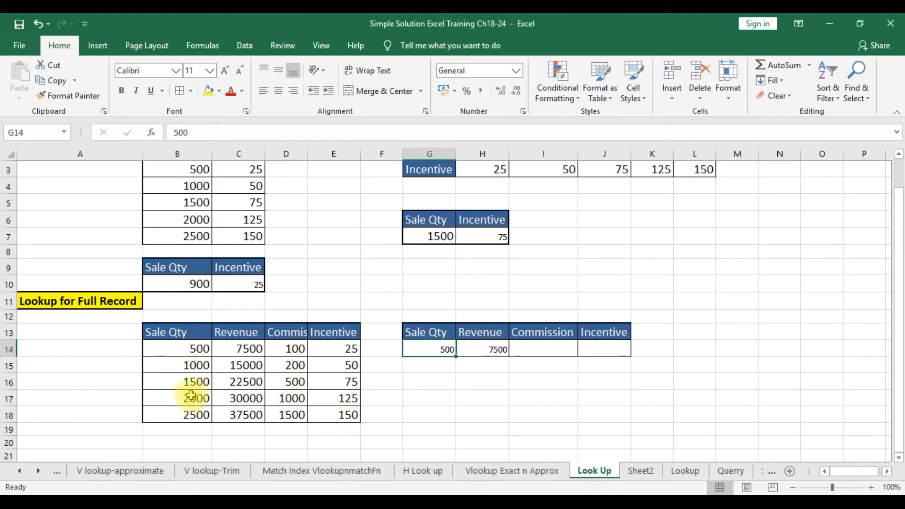
# Make the lookup value and lookup vector absolute in H14, giving =LOOKUP($G$14,$B$13:$B$18,C13:C18).
pyautogui.click(494, 349)
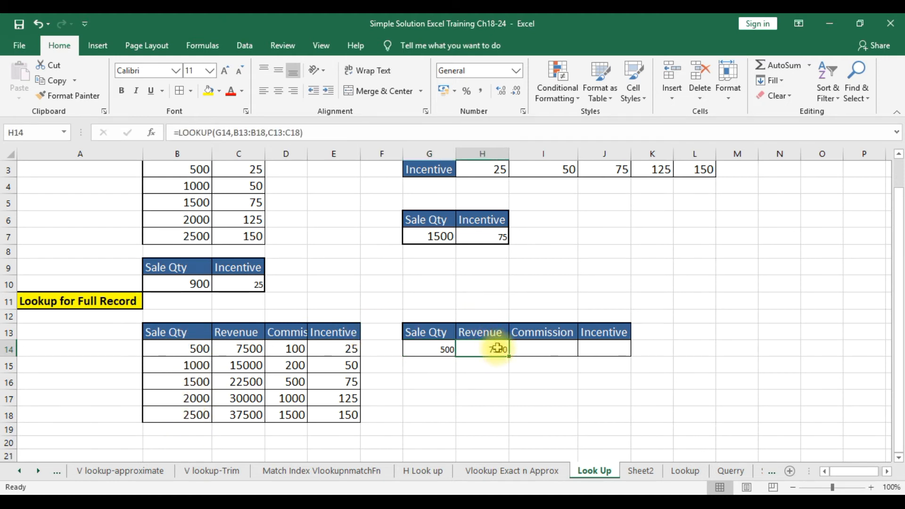
pyautogui.click(228, 132)
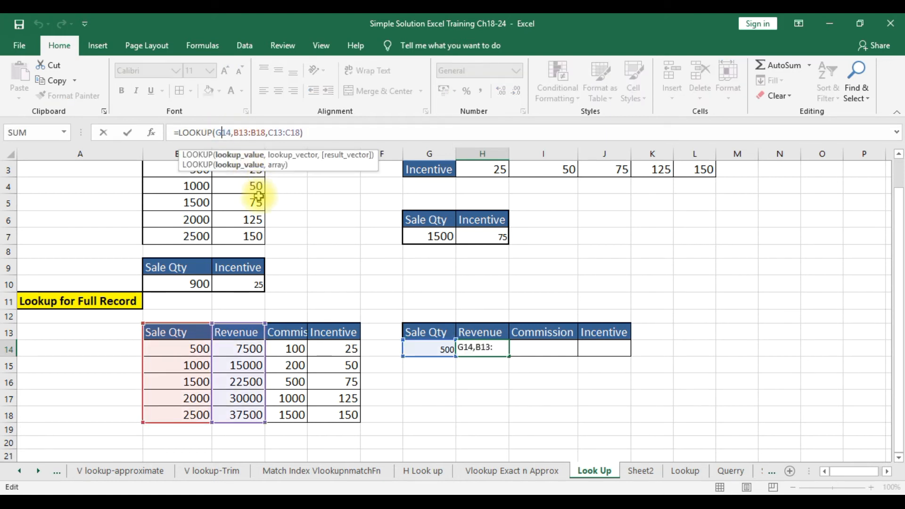
pyautogui.press('F4')
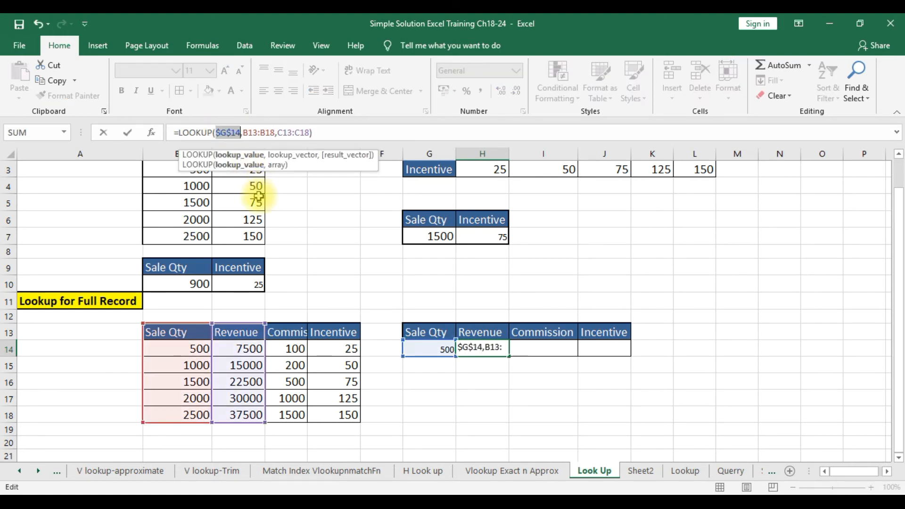
pyautogui.click(250, 133)
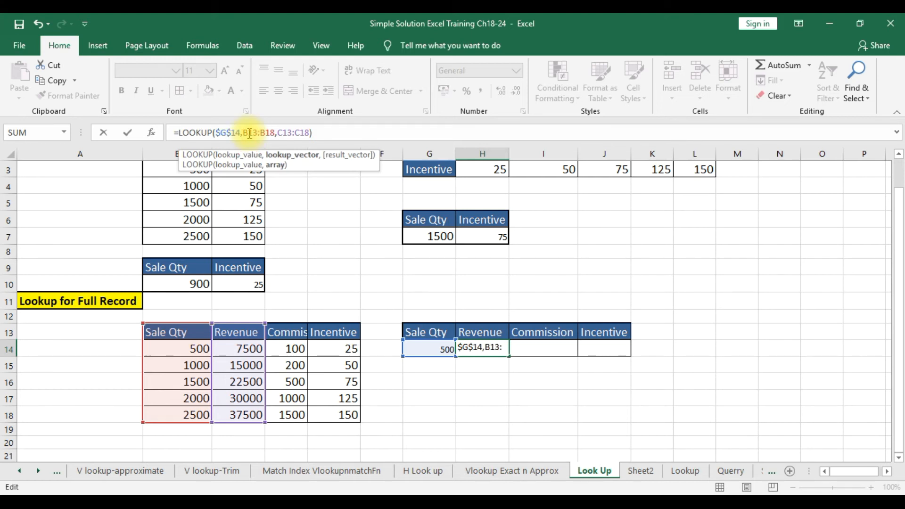
pyautogui.press('F4')
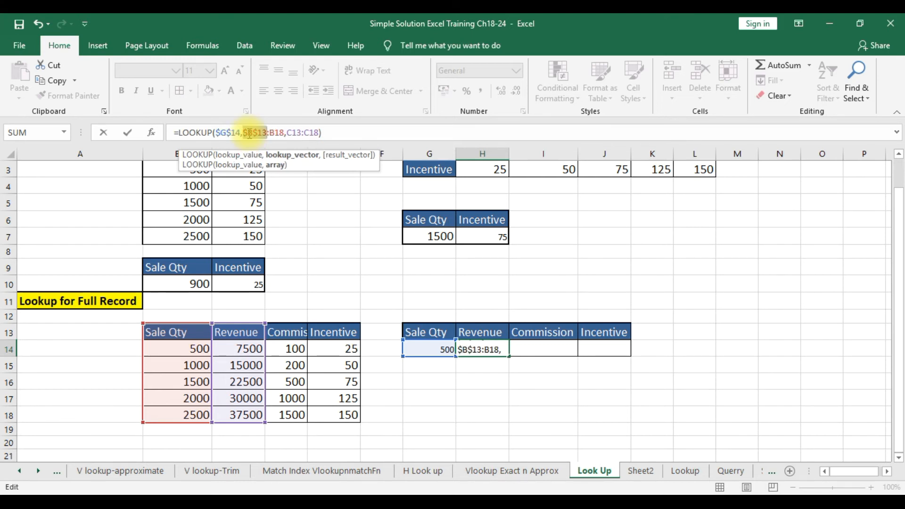
pyautogui.click(277, 132)
pyautogui.press('F4')
pyautogui.press('Return')
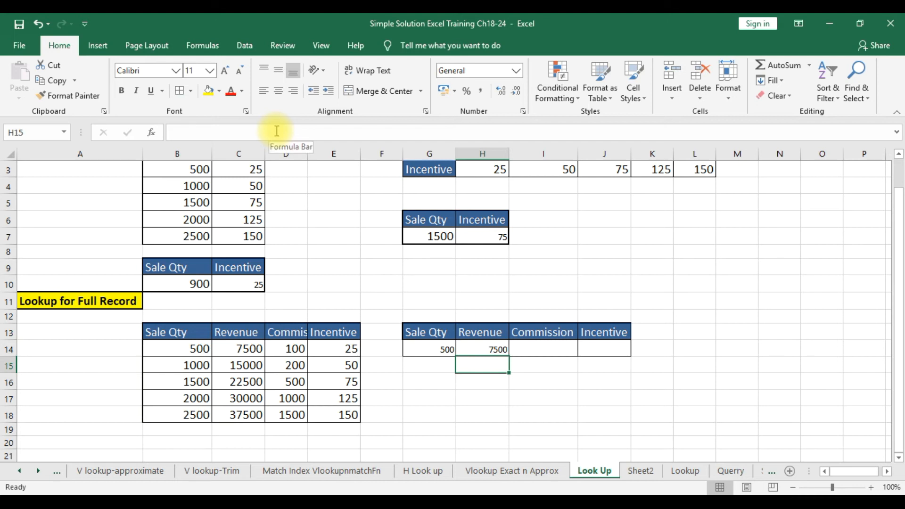
# Fill the H14 formula across to the Commission and Incentive cells I14:J14, and check the results against C14:E14.
pyautogui.click(496, 349)
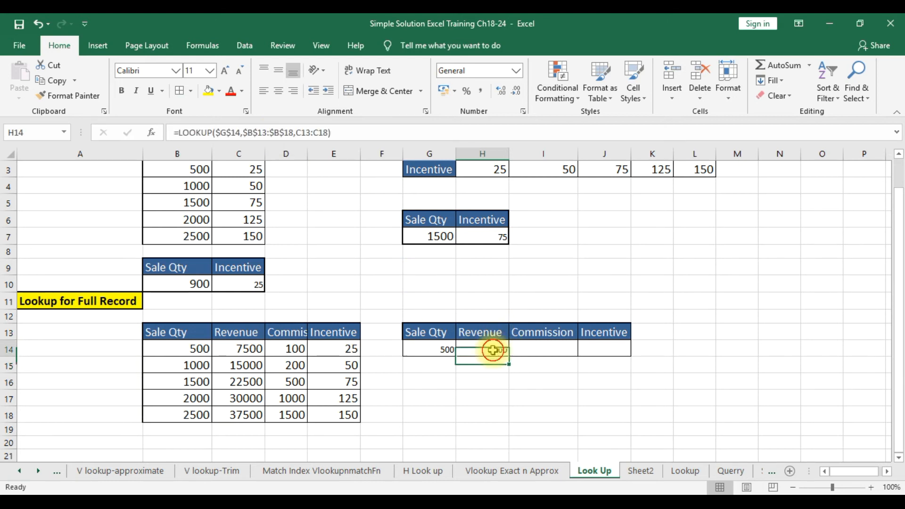
pyautogui.moveTo(509, 357); pyautogui.dragTo(632, 372)
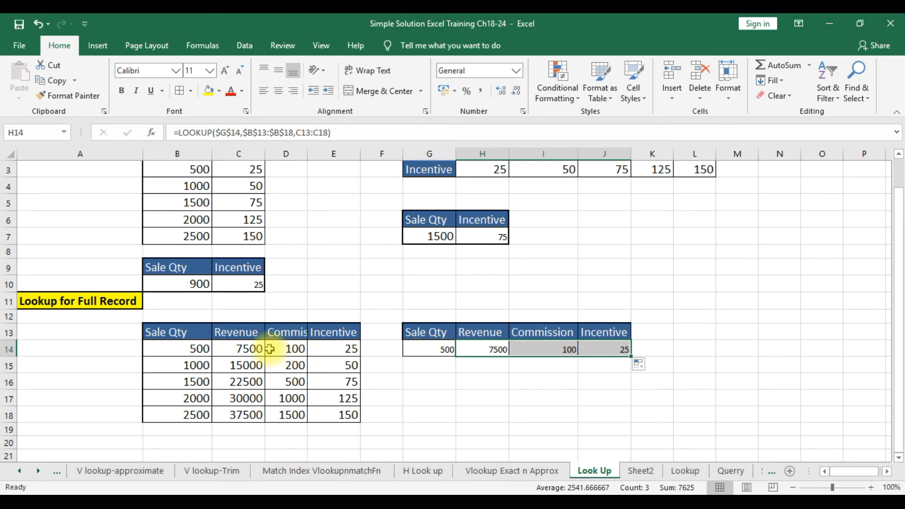
pyautogui.moveTo(252, 344); pyautogui.dragTo(328, 346)
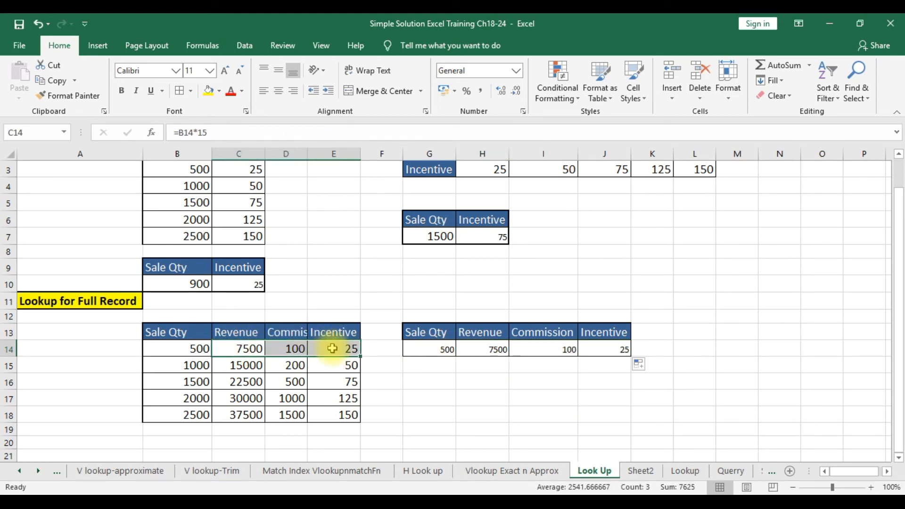
# Set the Sale Qty in G14 to 2000 and compare the returned record with the 2000 row of the full record table.
pyautogui.click(436, 350)
pyautogui.write('20')
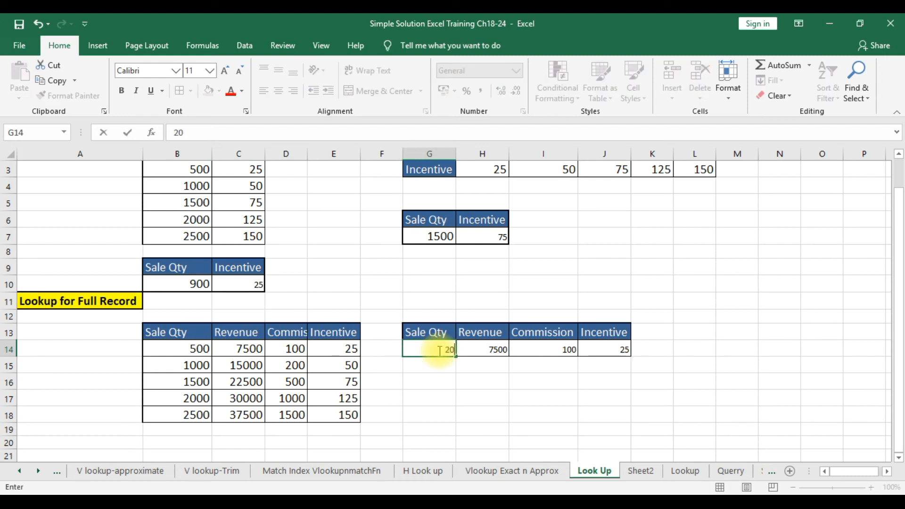
pyautogui.press('Return')
pyautogui.press('Return')
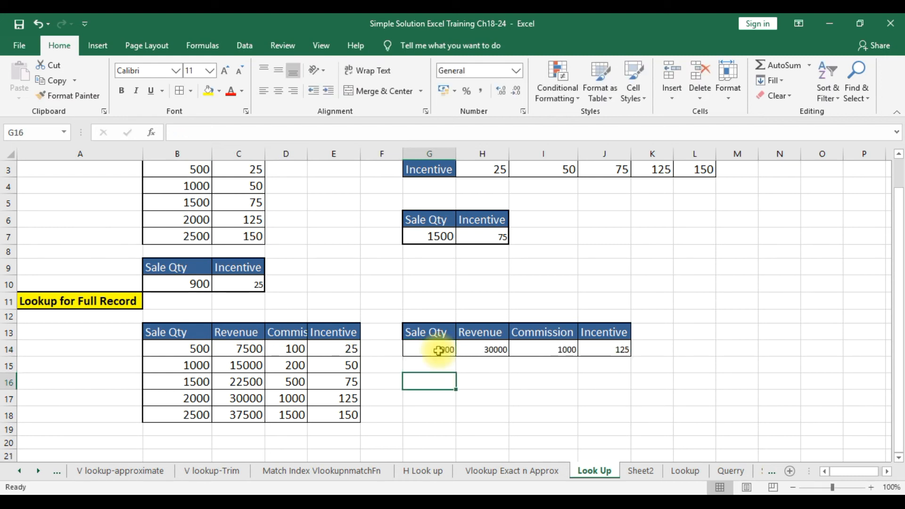
pyautogui.rightClick(256, 398)
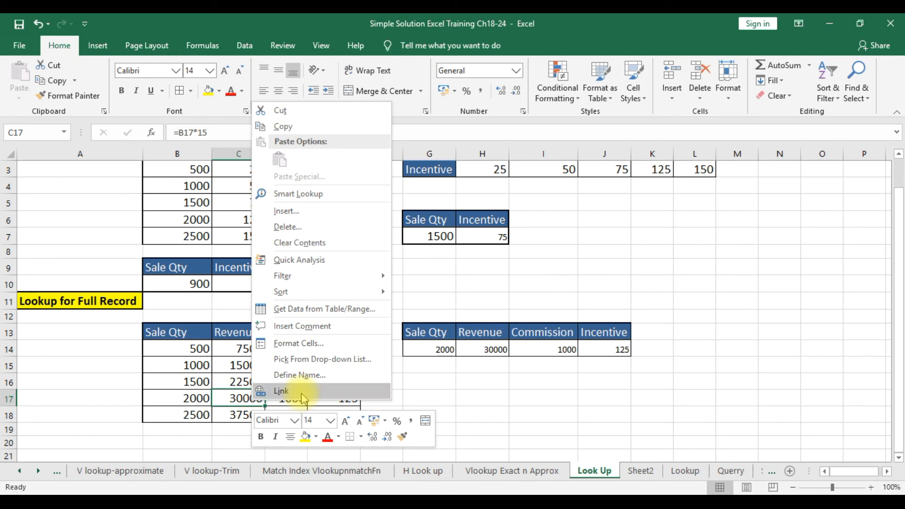
pyautogui.click(533, 389)
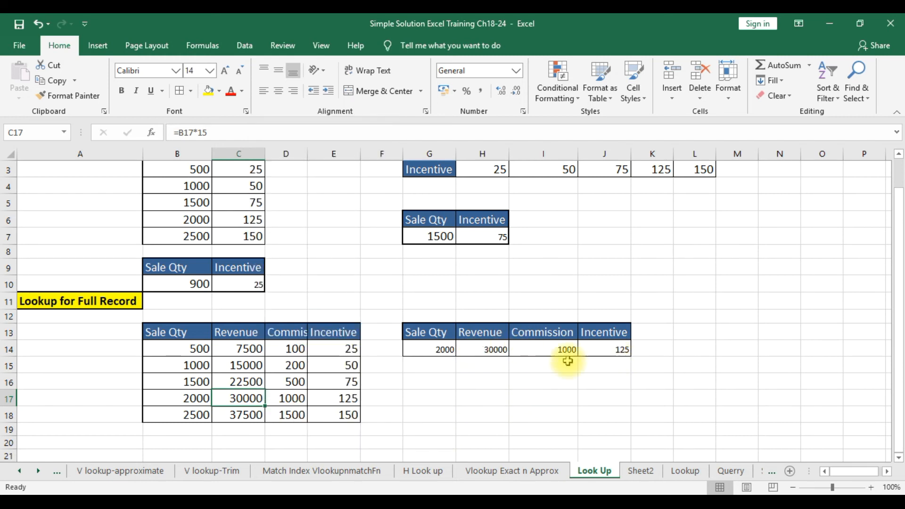
# Test an approximate match for the full record by setting the Sale Qty in G14 to 2200.
pyautogui.click(439, 348)
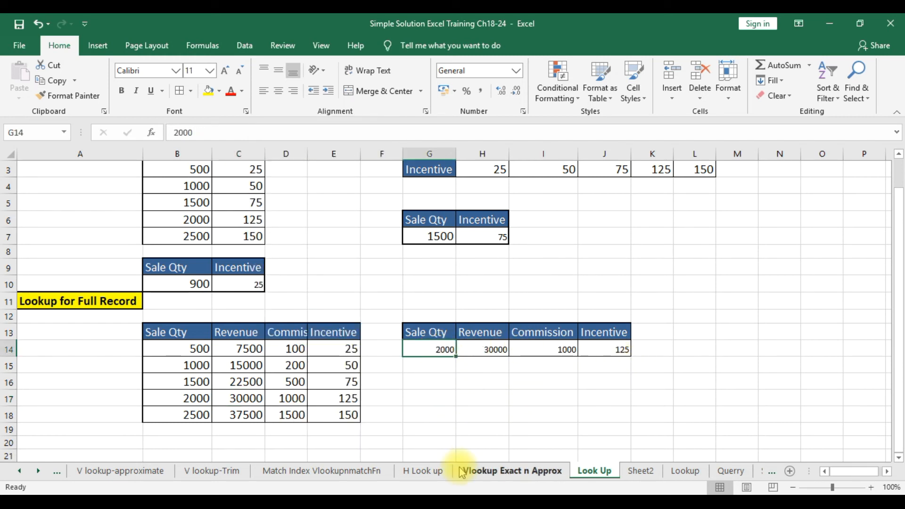
pyautogui.write('2200')
pyautogui.press('Return')
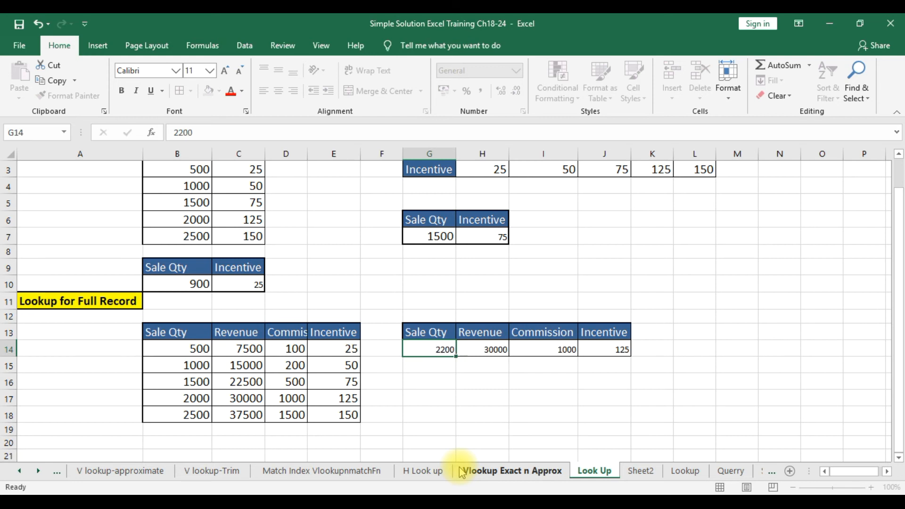
pyautogui.scroll(1, 461, 469)
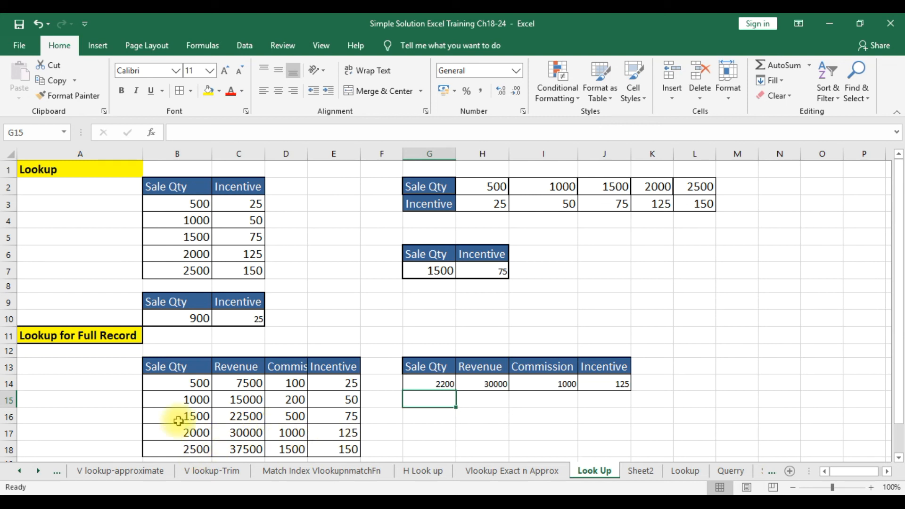
# Set the Sale Qty in G14 to 1500 to retrieve the matching revenue, commission and incentive.
pyautogui.click(441, 385)
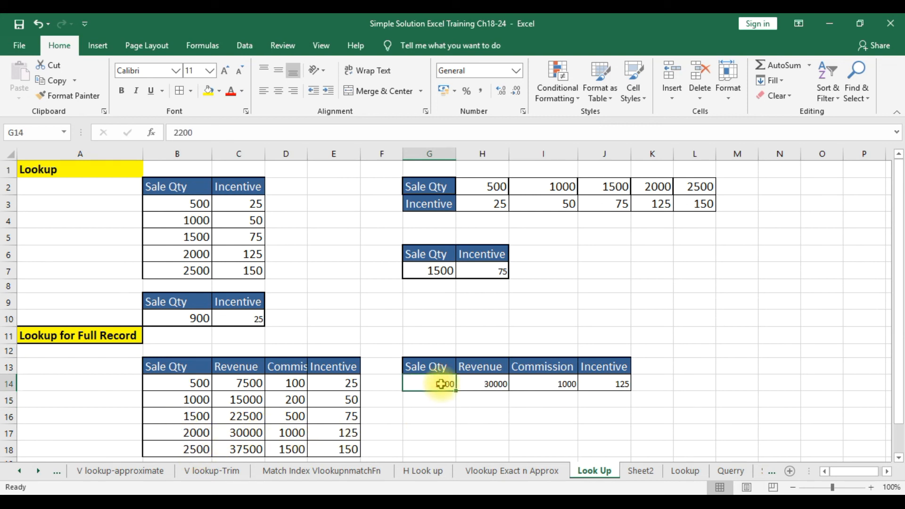
pyautogui.write('15')
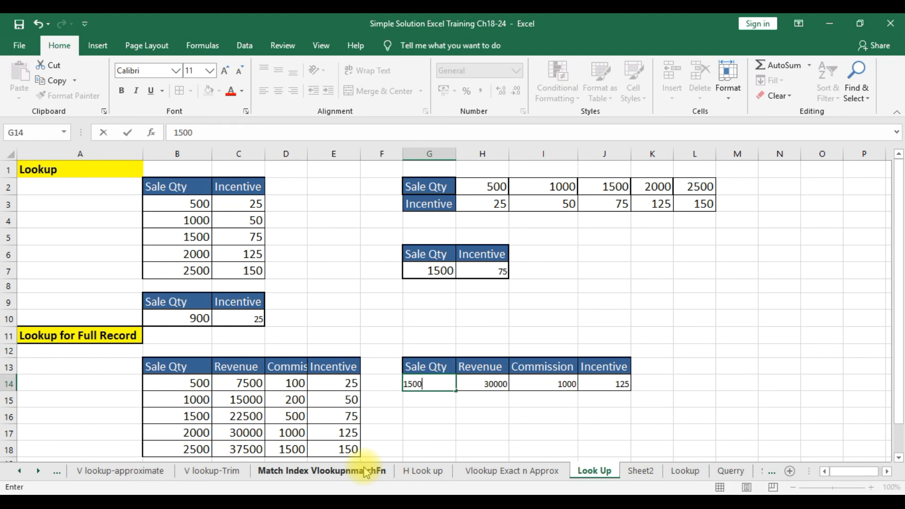
pyautogui.press('Return')
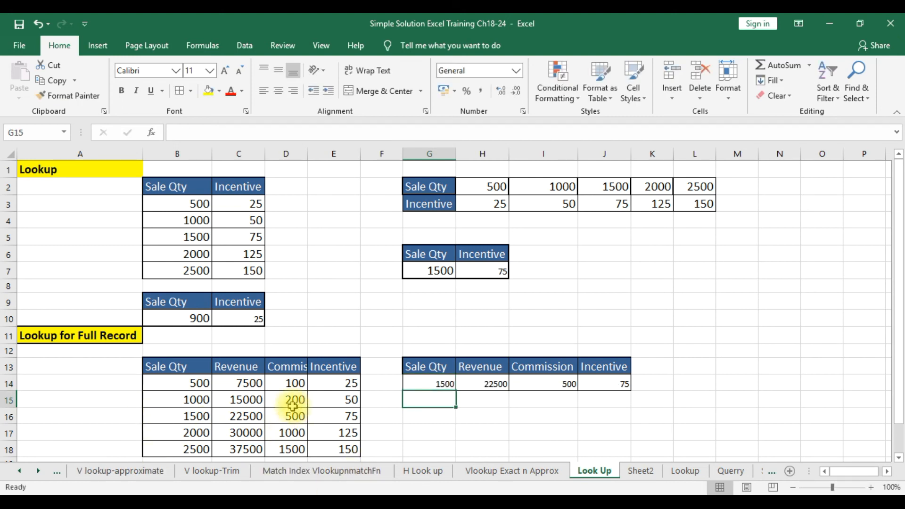
# Change the Sale Qty in G14 to 1400 to test another approximate match for the full record.
pyautogui.doubleClick(444, 384)
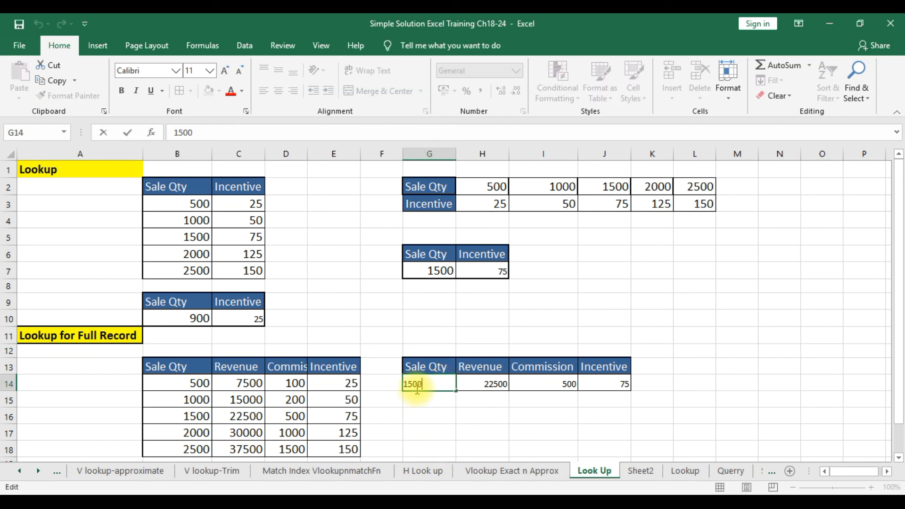
pyautogui.press('BackSpace')
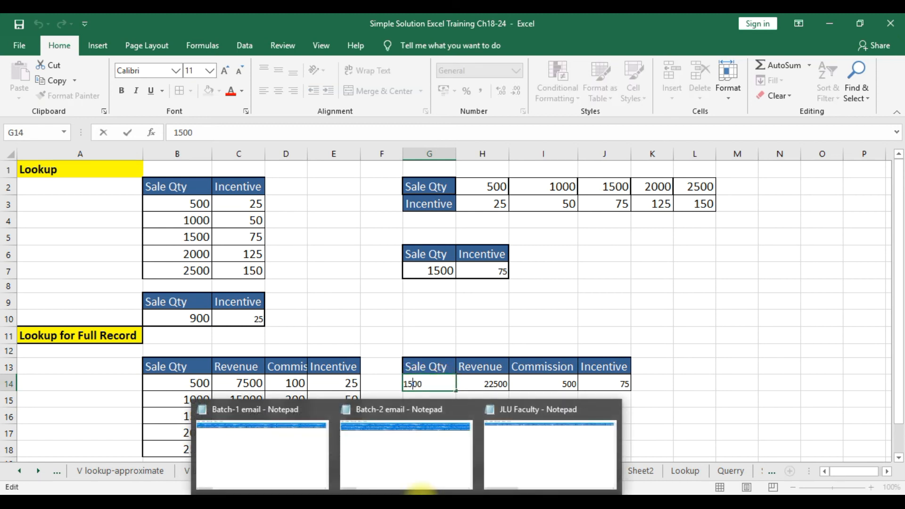
pyautogui.write('4')
pyautogui.press('Return')
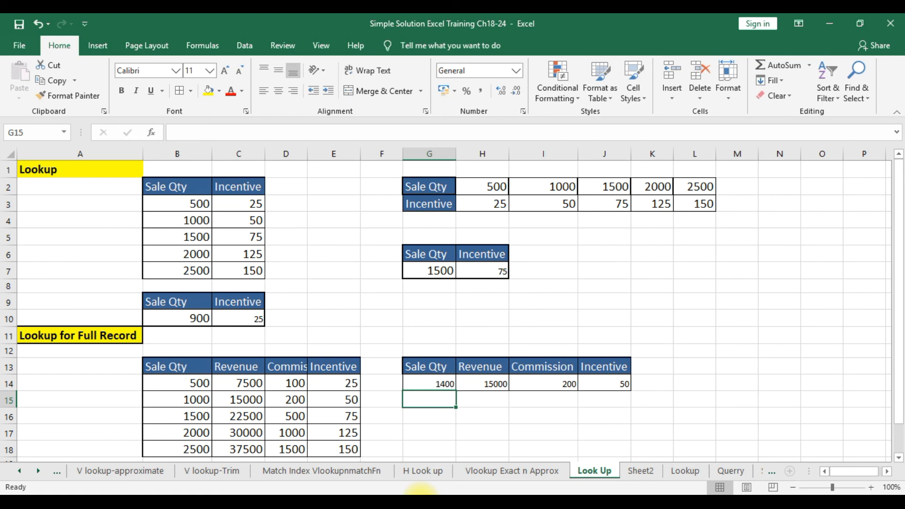
pyautogui.click(741, 303)
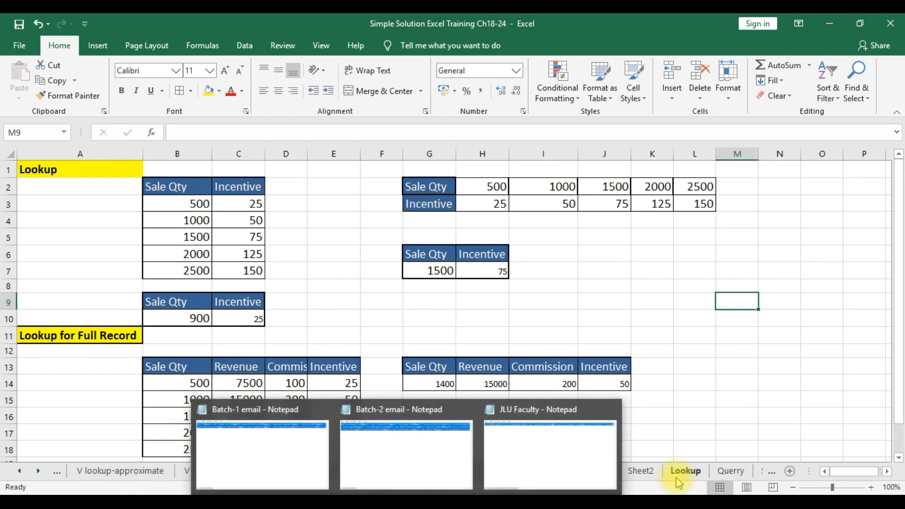
pyautogui.moveTo(898, 240); pyautogui.dragTo(899, 289)
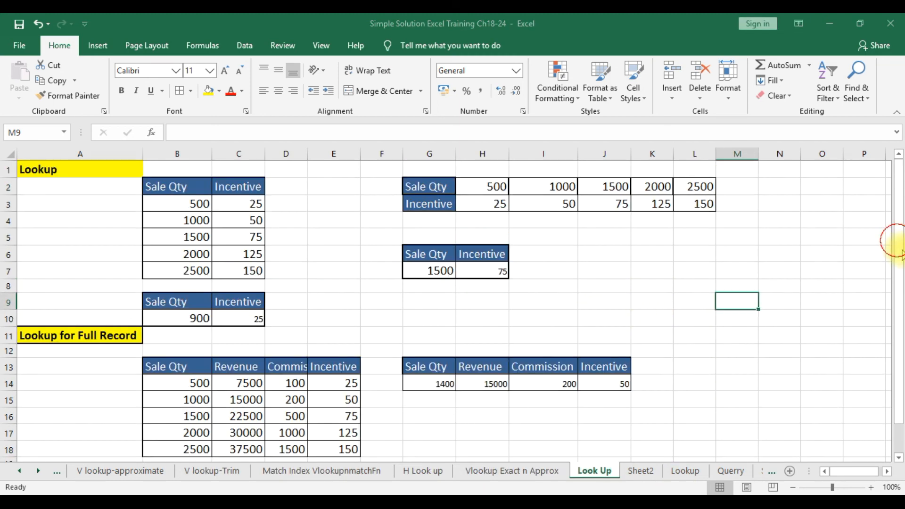
pyautogui.moveTo(899, 264); pyautogui.dragTo(895, 370)
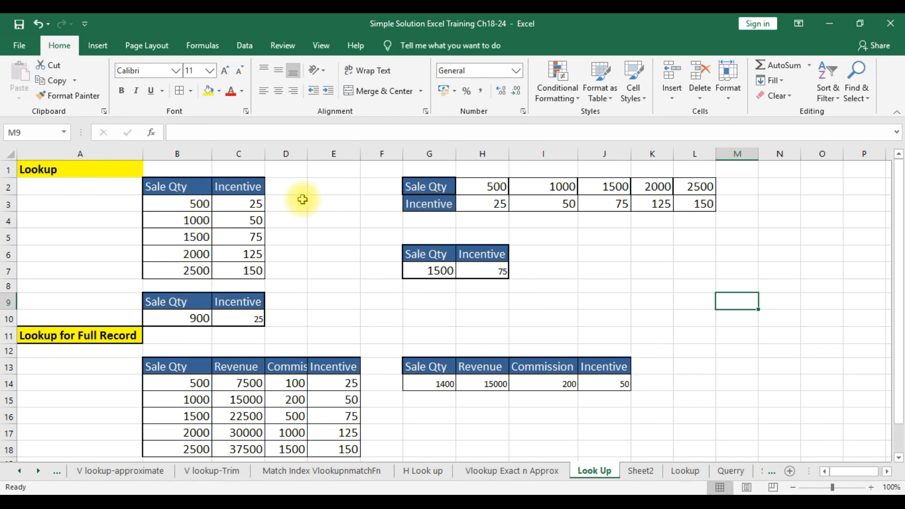
pyautogui.click(339, 215)
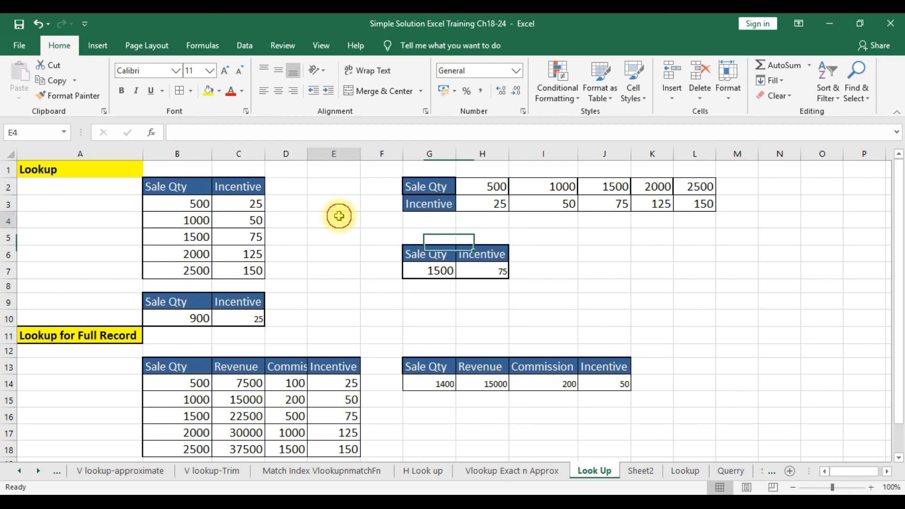